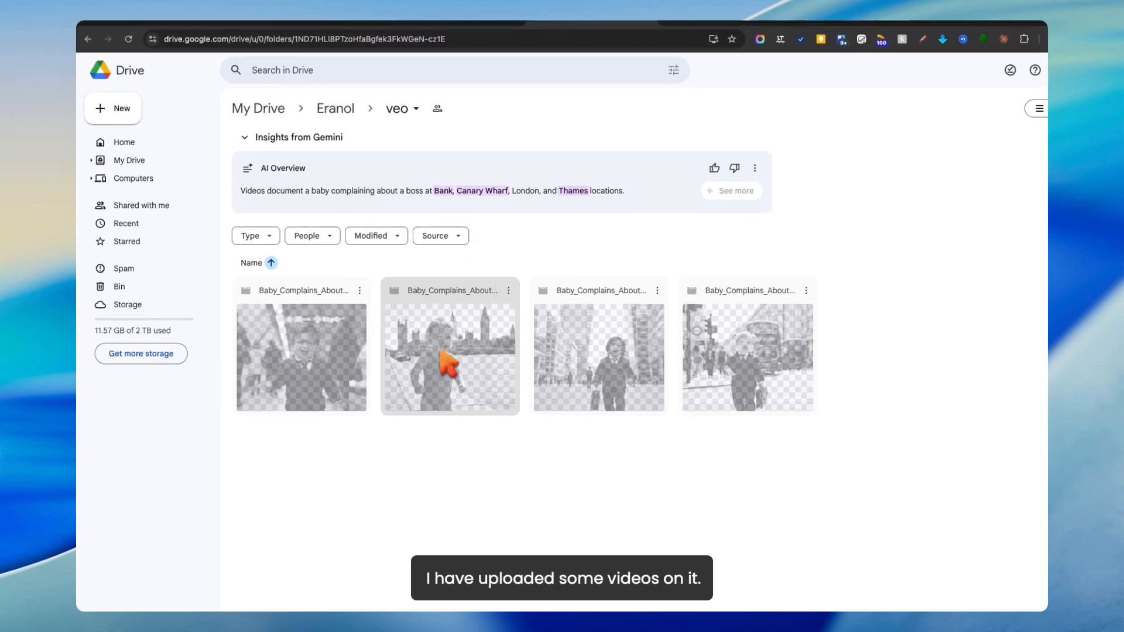
Preview the video Baby_Complains_About_Boss_at_Bank.mp4 from the veo folder and close the preview.
double_click(328, 366)
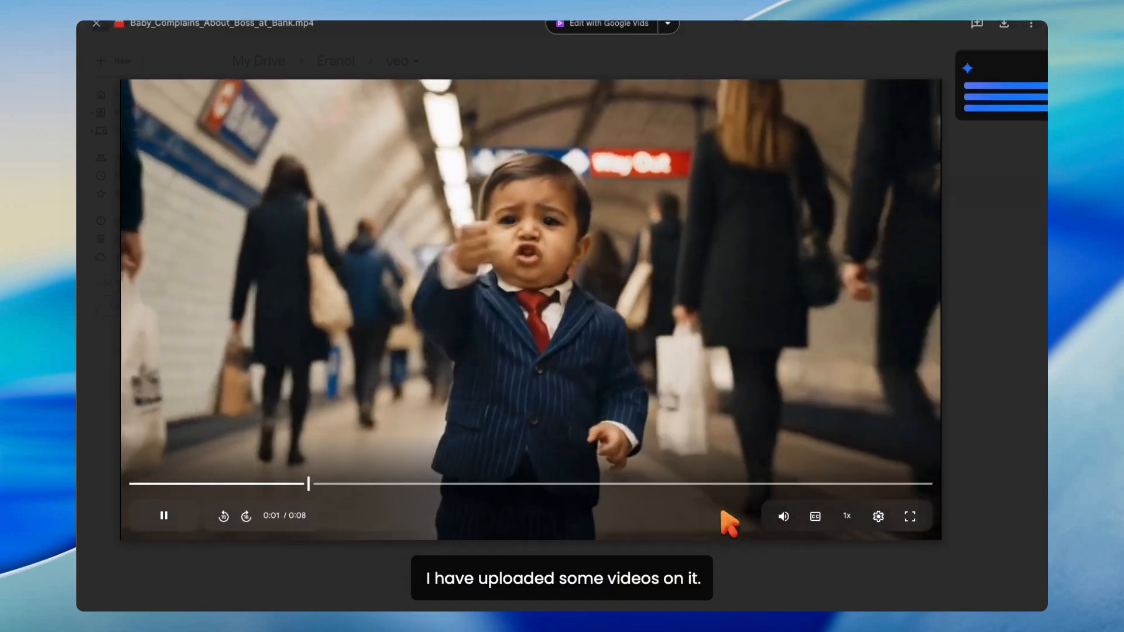
click(783, 564)
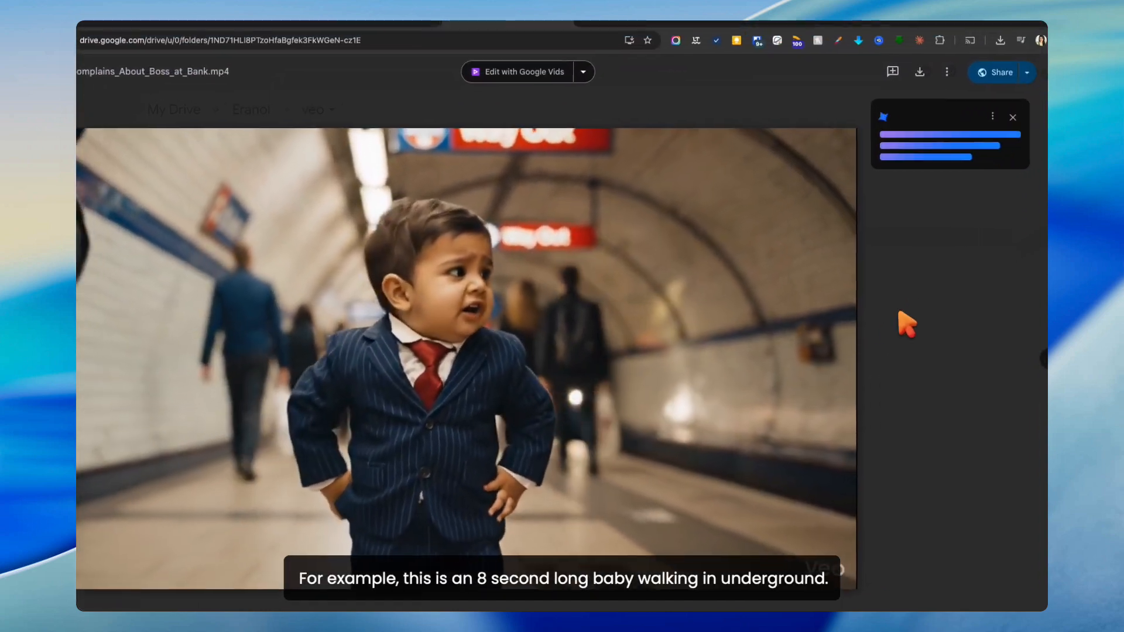
key(Escape)
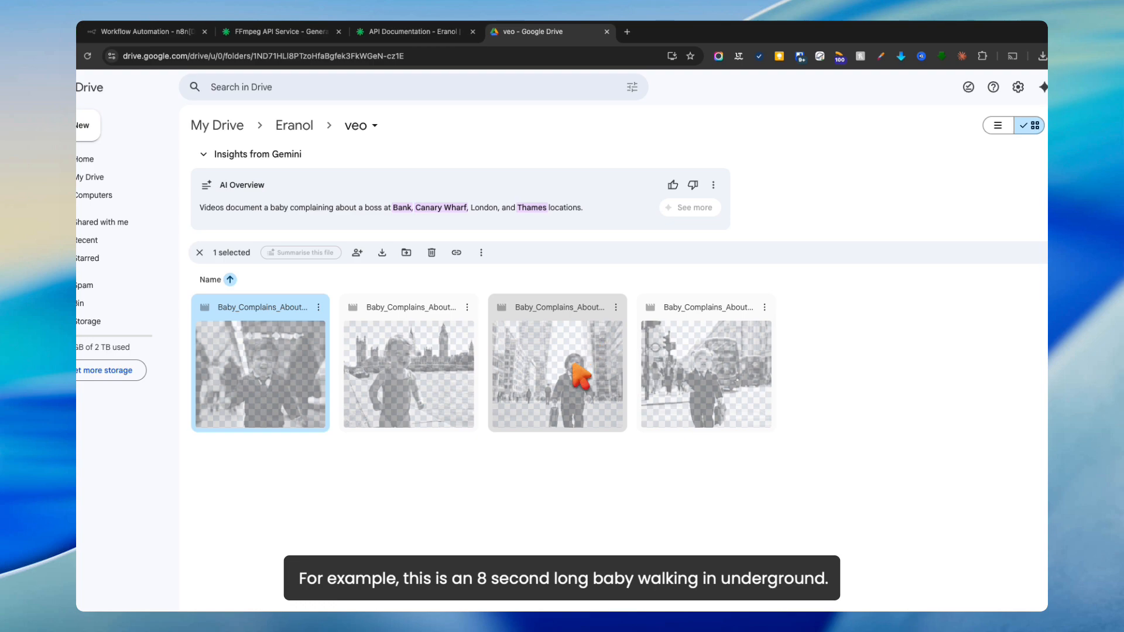
Play the video Baby_Complains_About_Boss_by_Thames.mp4 and return to the veo folder.
double_click(427, 402)
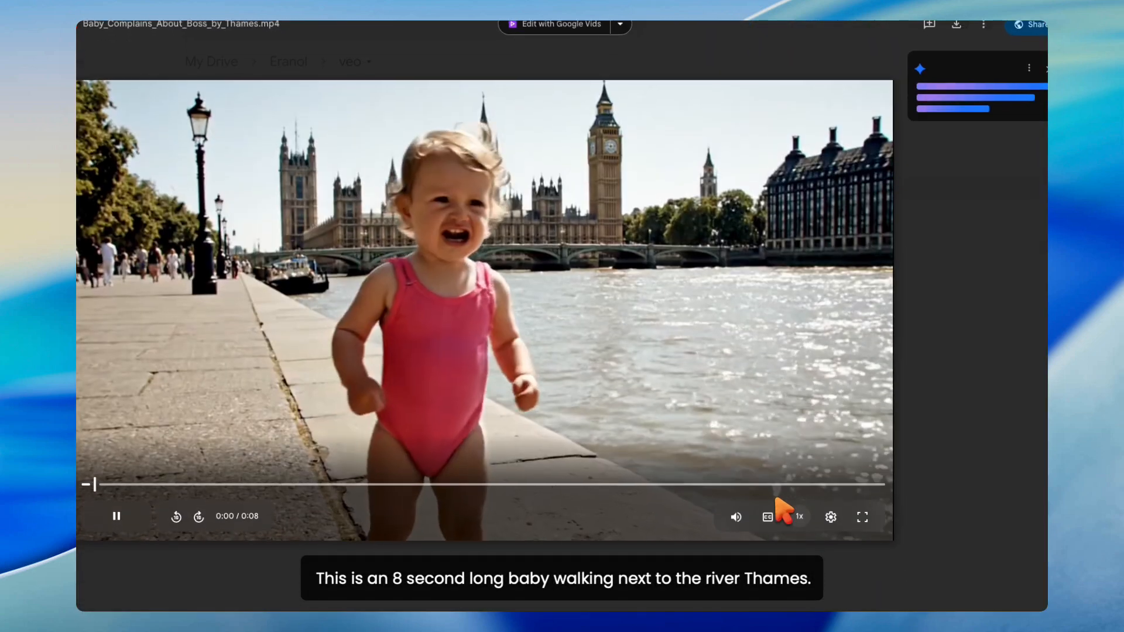
click(736, 514)
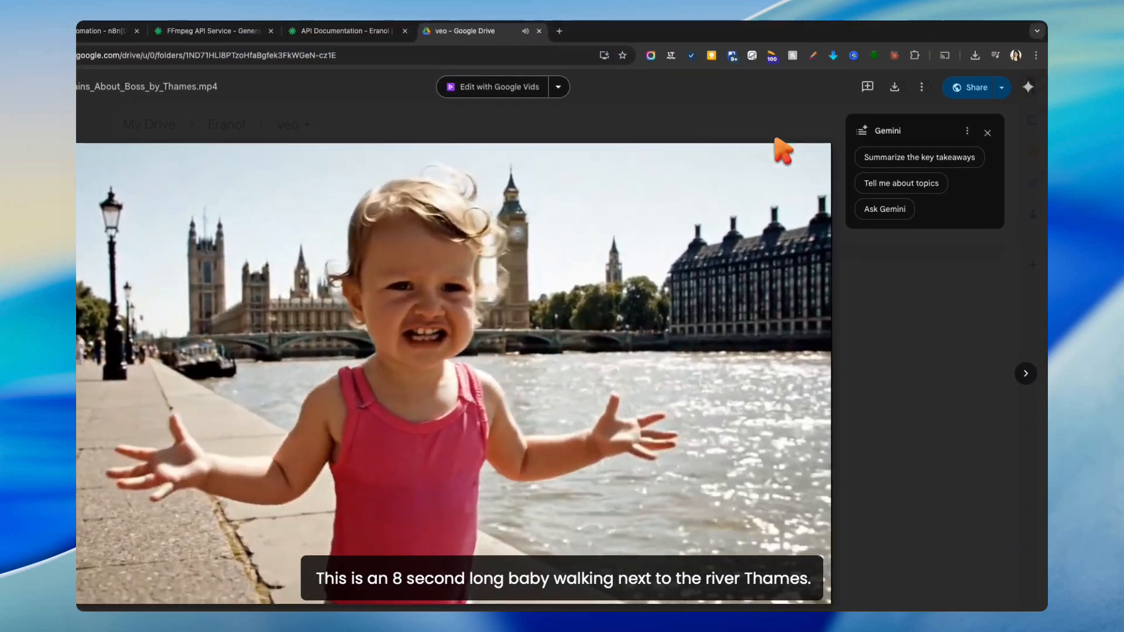
click(723, 100)
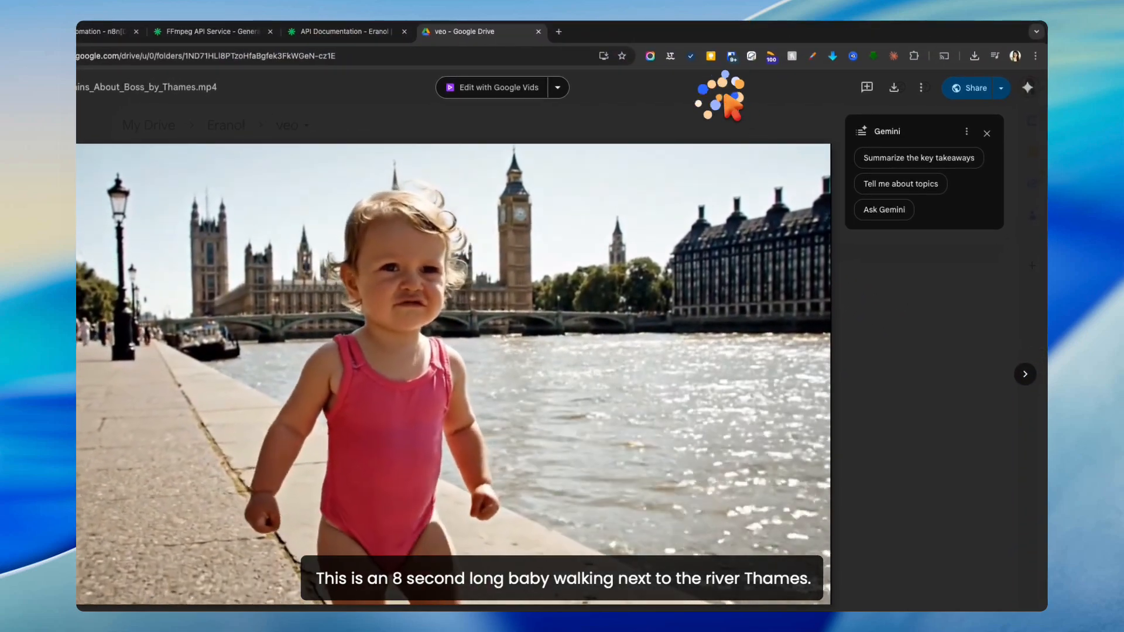
click(721, 101)
click(708, 114)
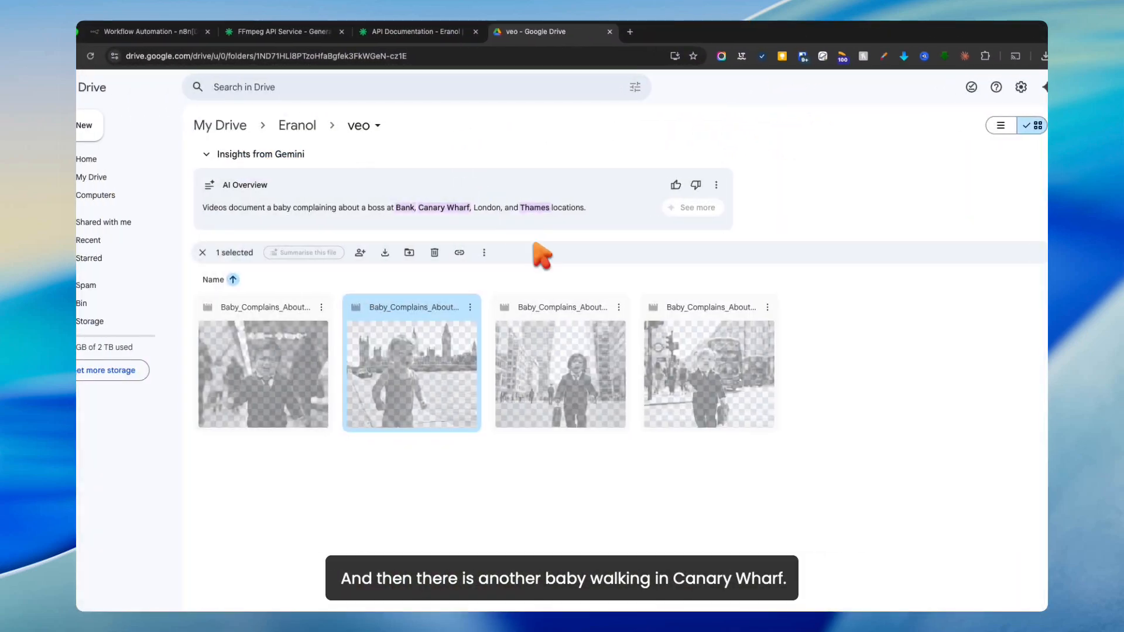
Preview the Canary Wharf baby video from the veo folder and close the preview.
click(599, 355)
click(597, 351)
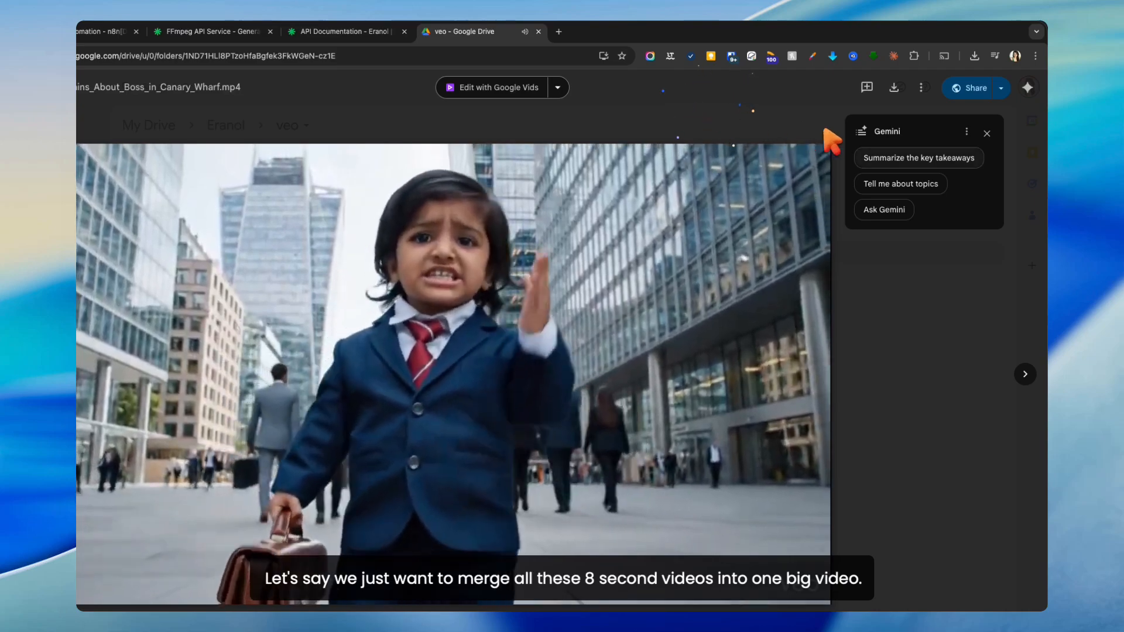
click(984, 134)
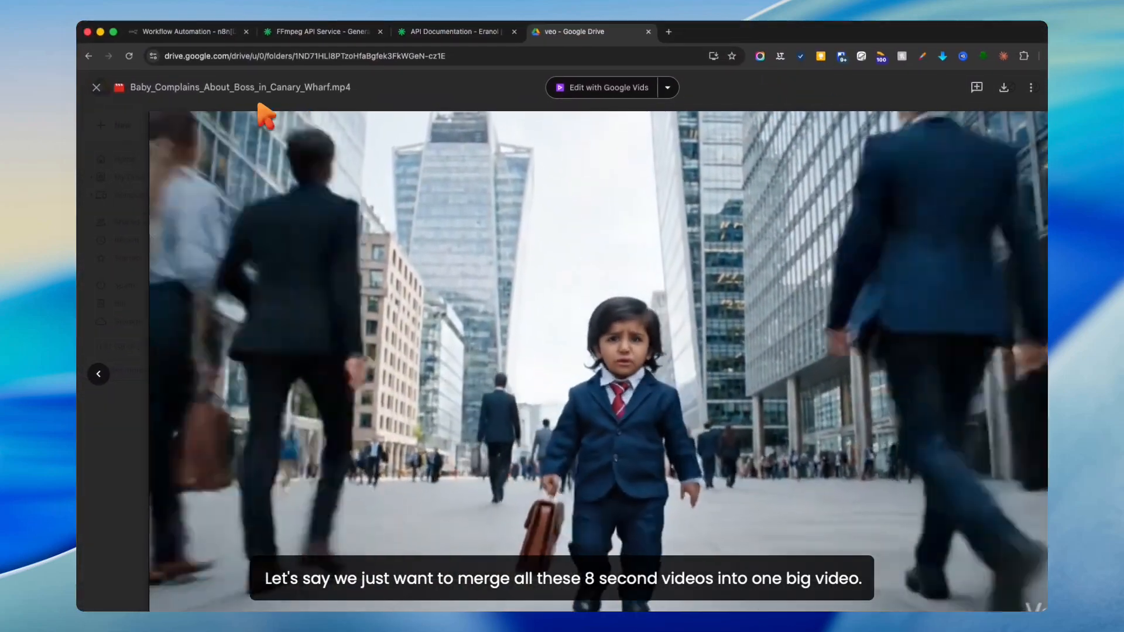
click(97, 87)
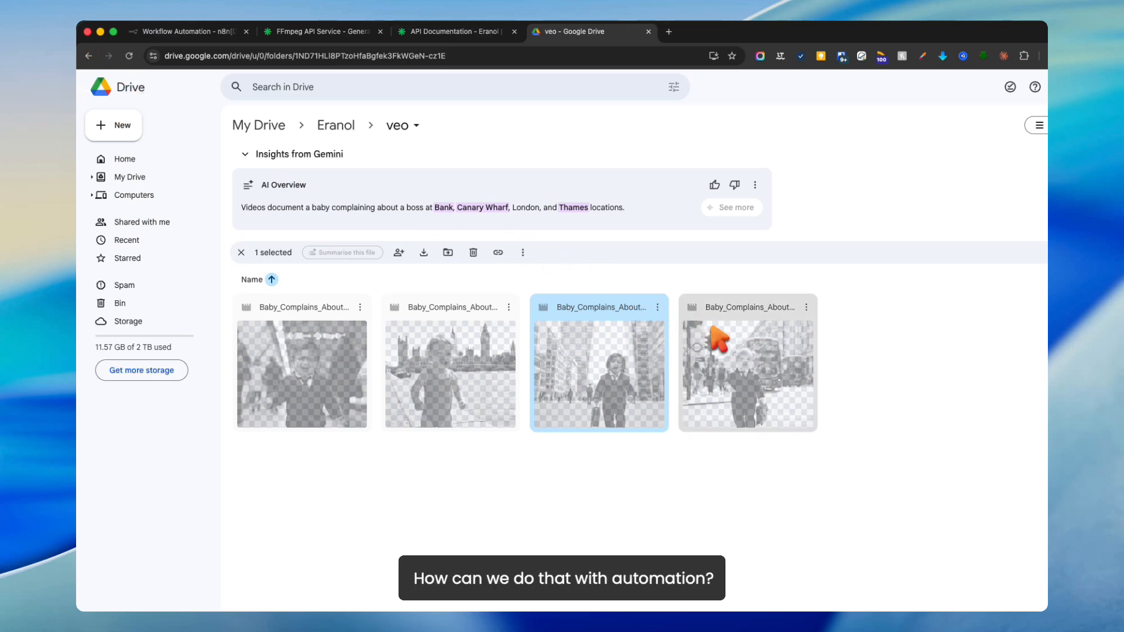
Switch to n8n, add a manual trigger as the workflow's first step and move it to the canvas's left side.
click(199, 31)
click(673, 373)
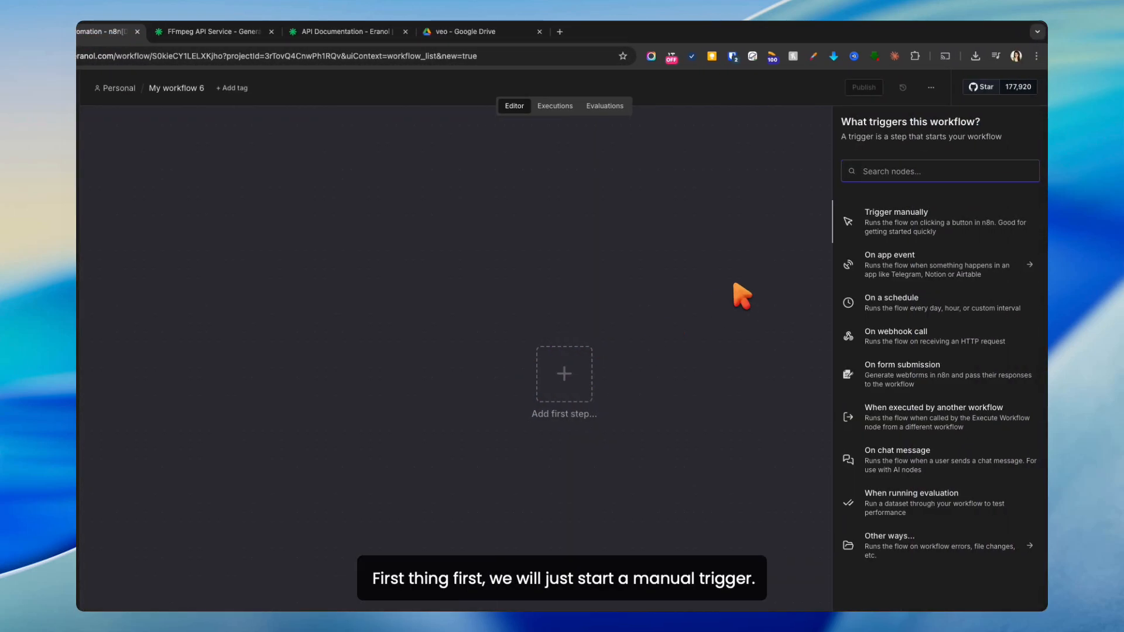
click(872, 229)
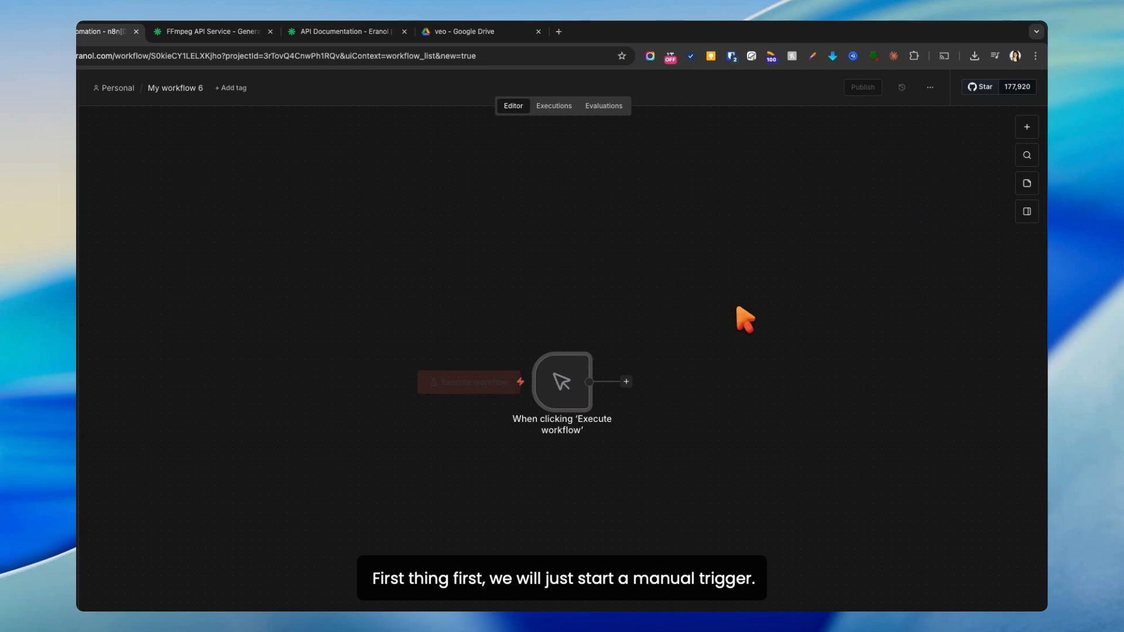
drag(587, 408, 331, 346)
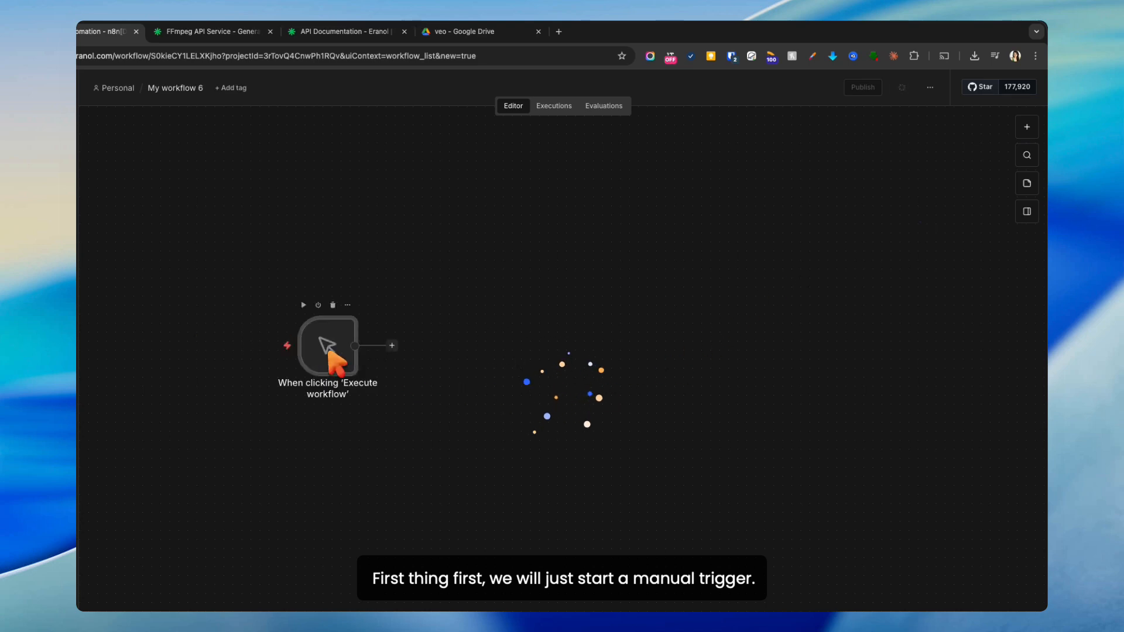
Add an HTTP Request node after the manual trigger and set its method to POST.
click(392, 336)
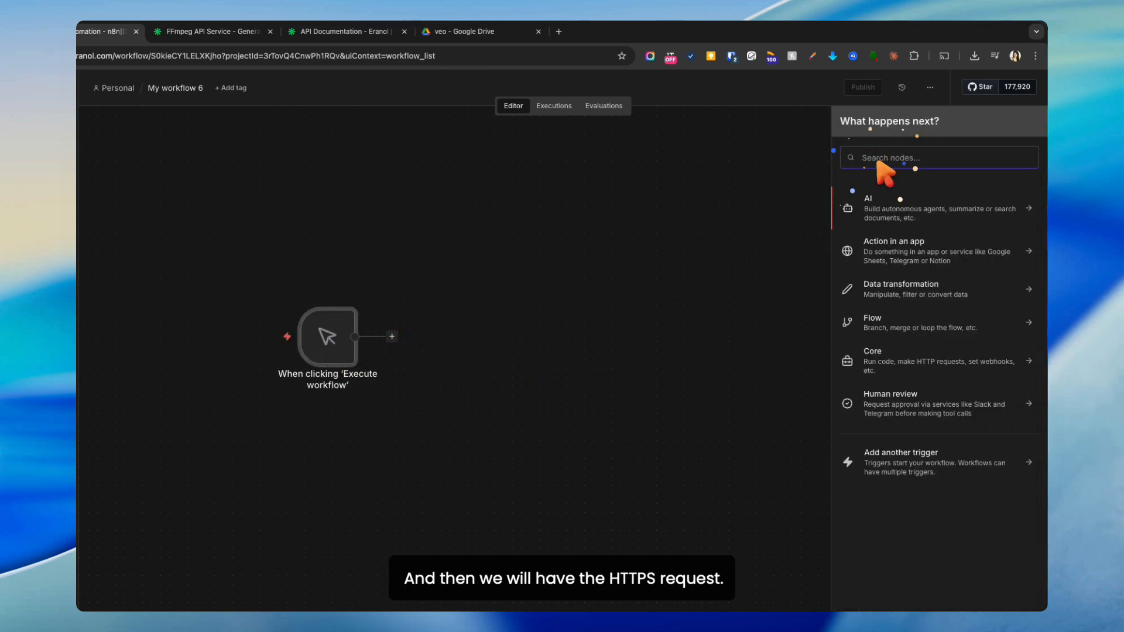
text(https)
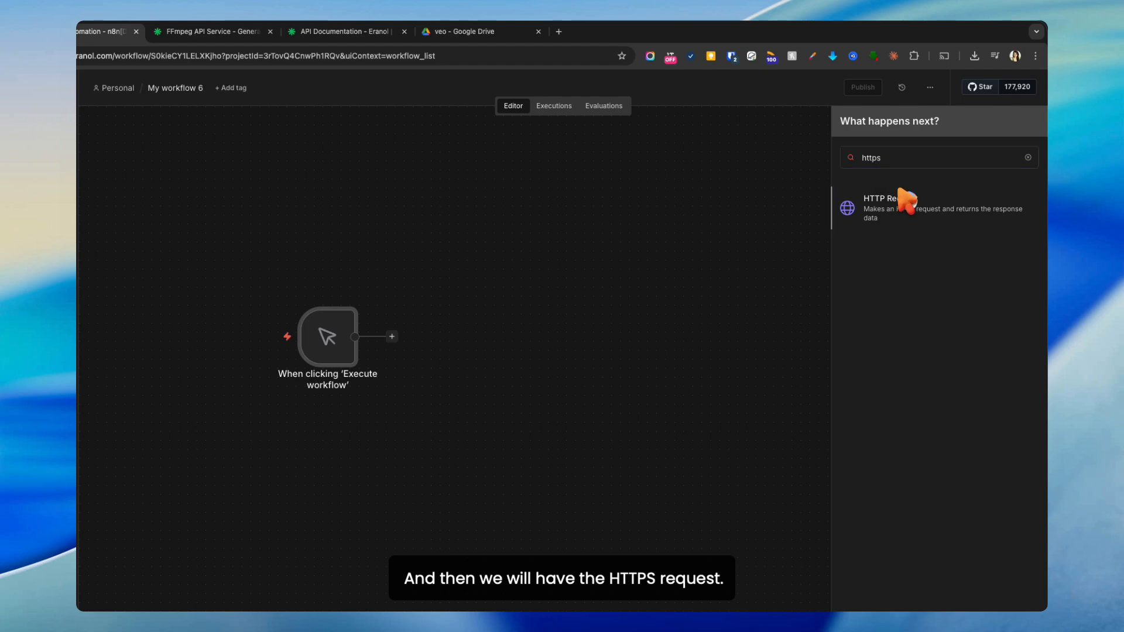
click(899, 193)
click(415, 171)
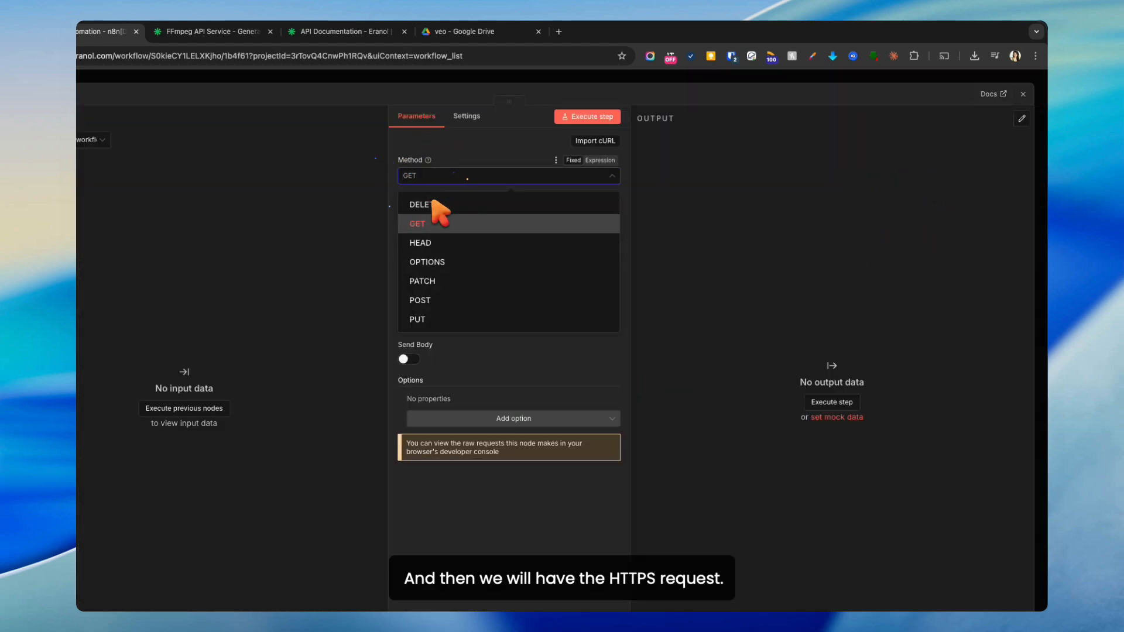
click(422, 297)
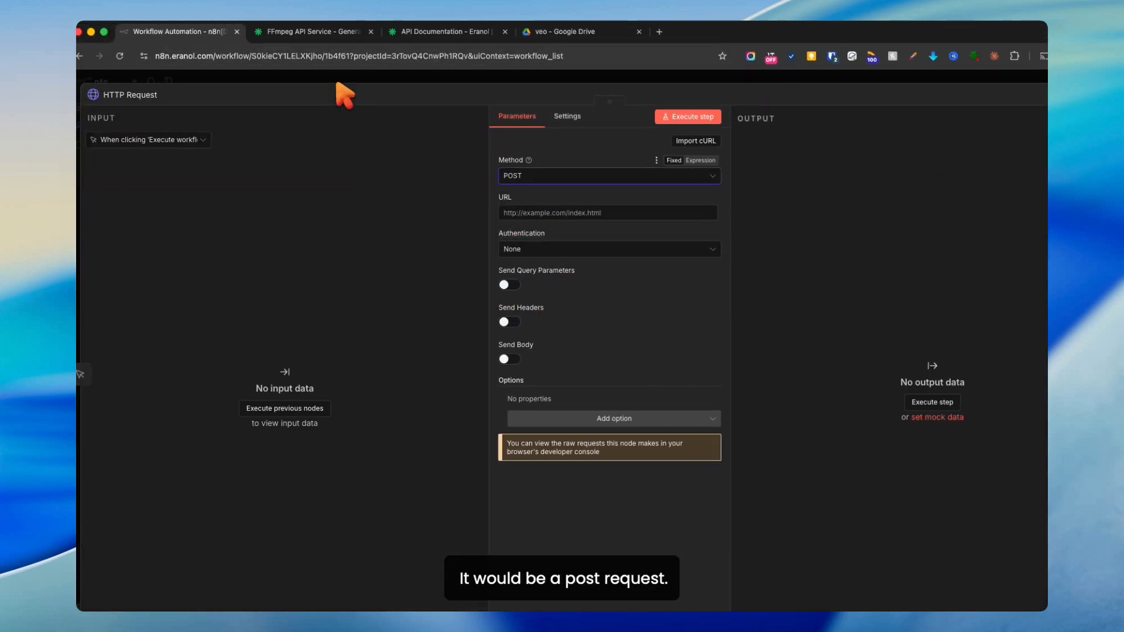
Switch to the Eranol dashboard, look at the API Keys page and return to n8n.
click(338, 35)
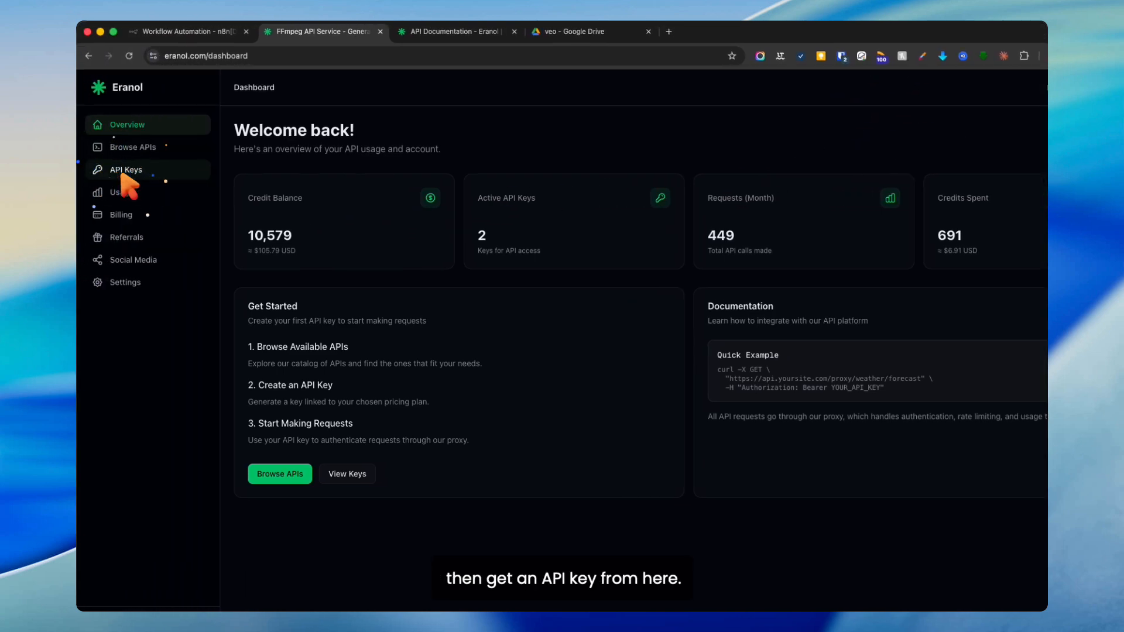
click(129, 171)
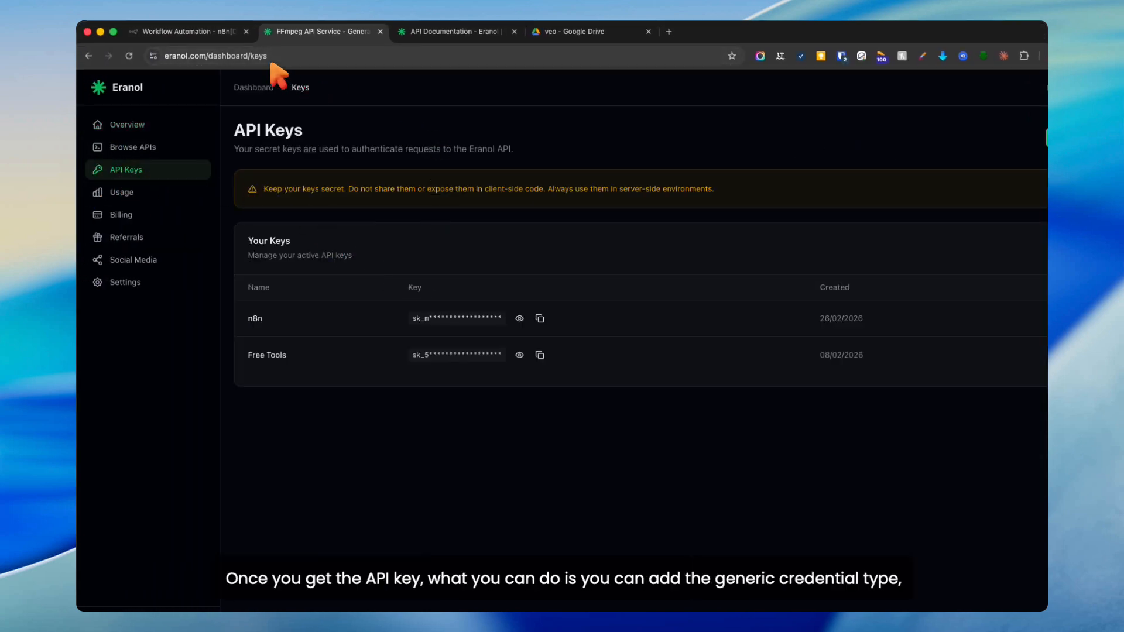
click(211, 33)
Set the HTTP Request's authentication to Generic Credential Type with Header Auth, using the Eranol Api credential.
click(563, 168)
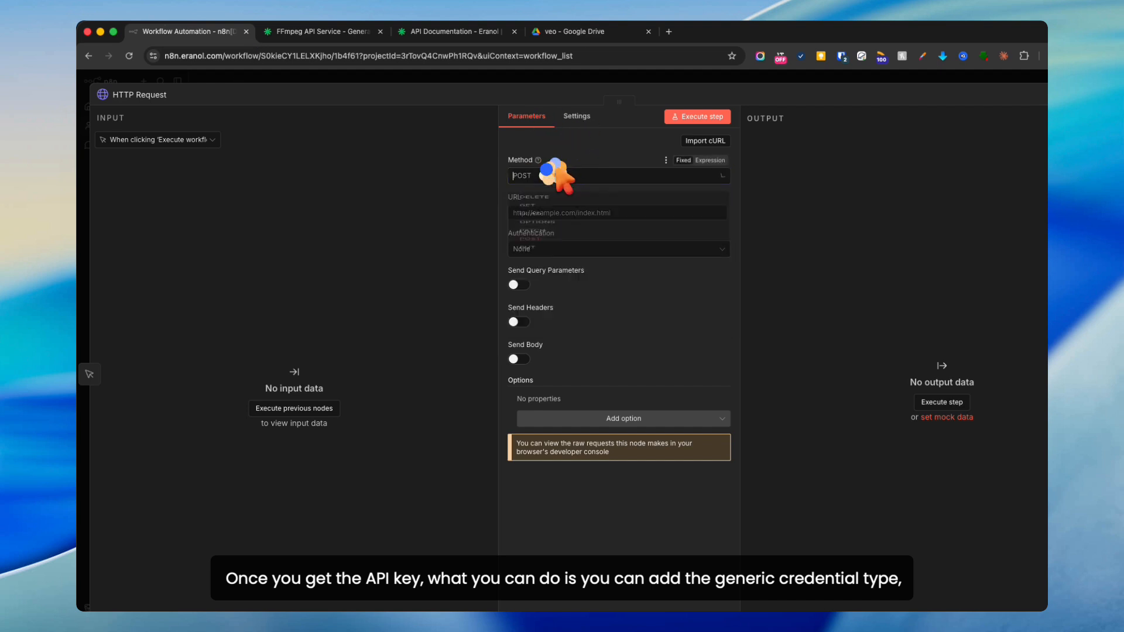
click(566, 163)
click(579, 246)
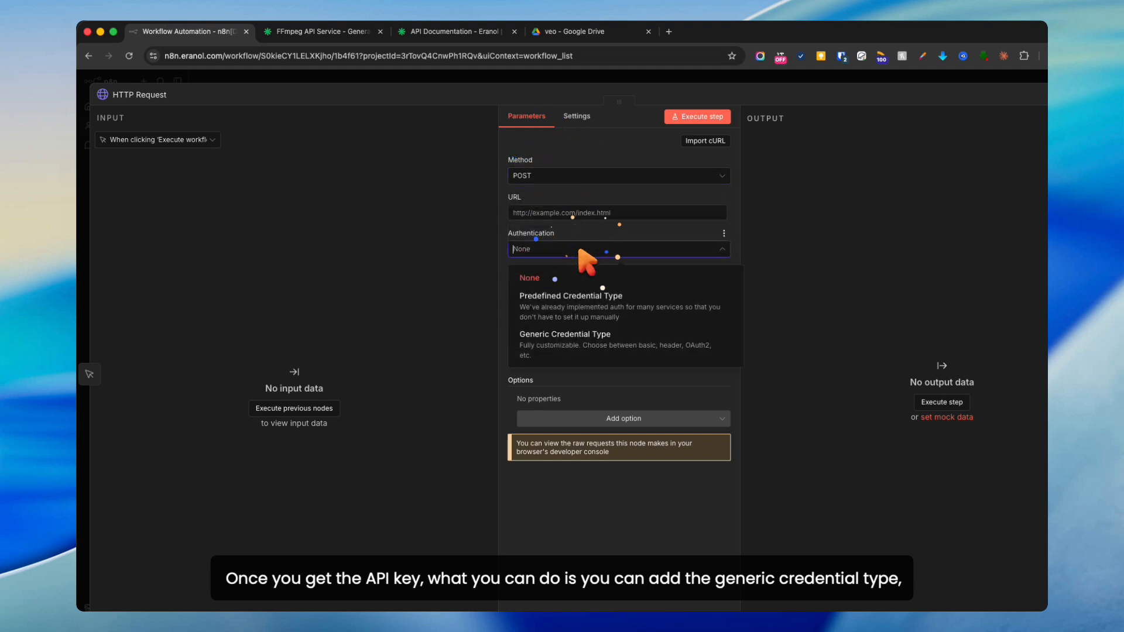
click(573, 333)
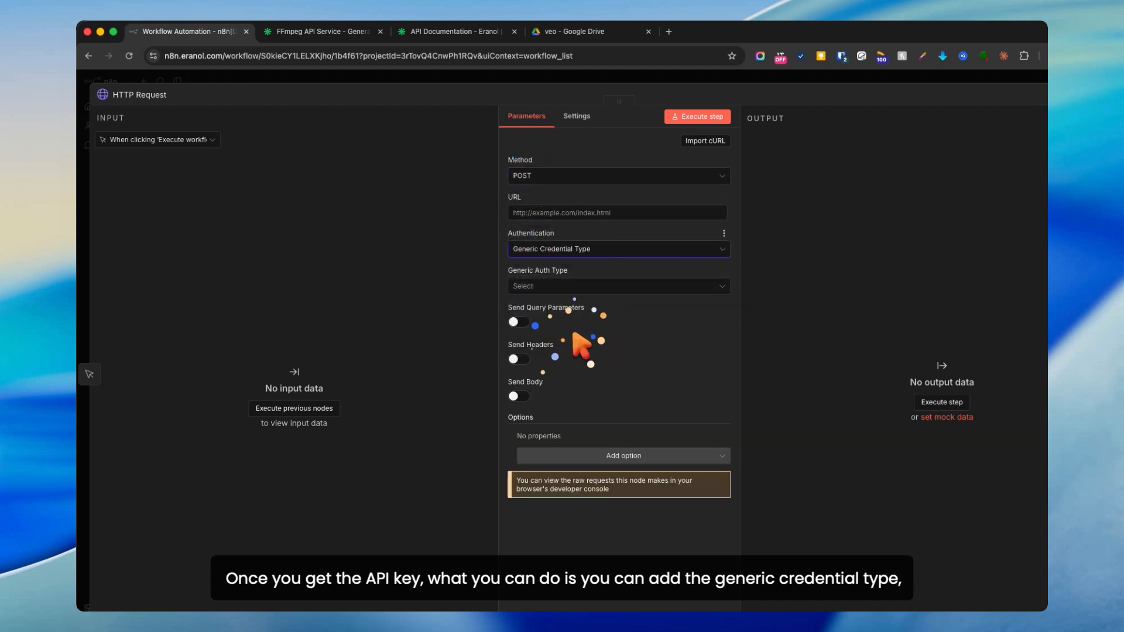
click(587, 287)
click(564, 392)
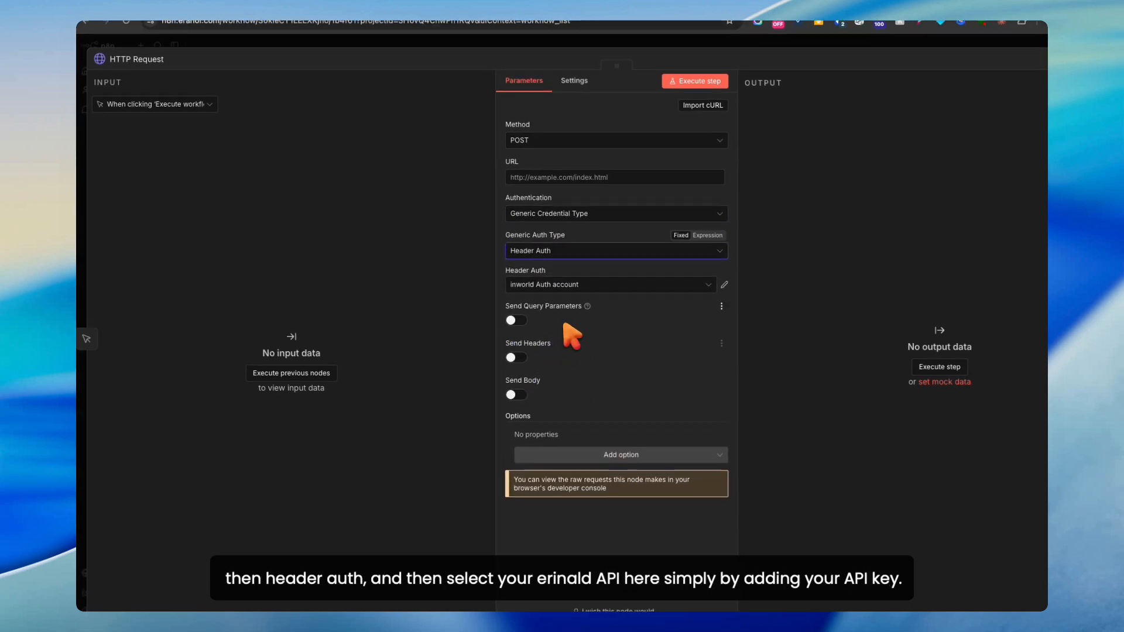
click(580, 285)
click(561, 306)
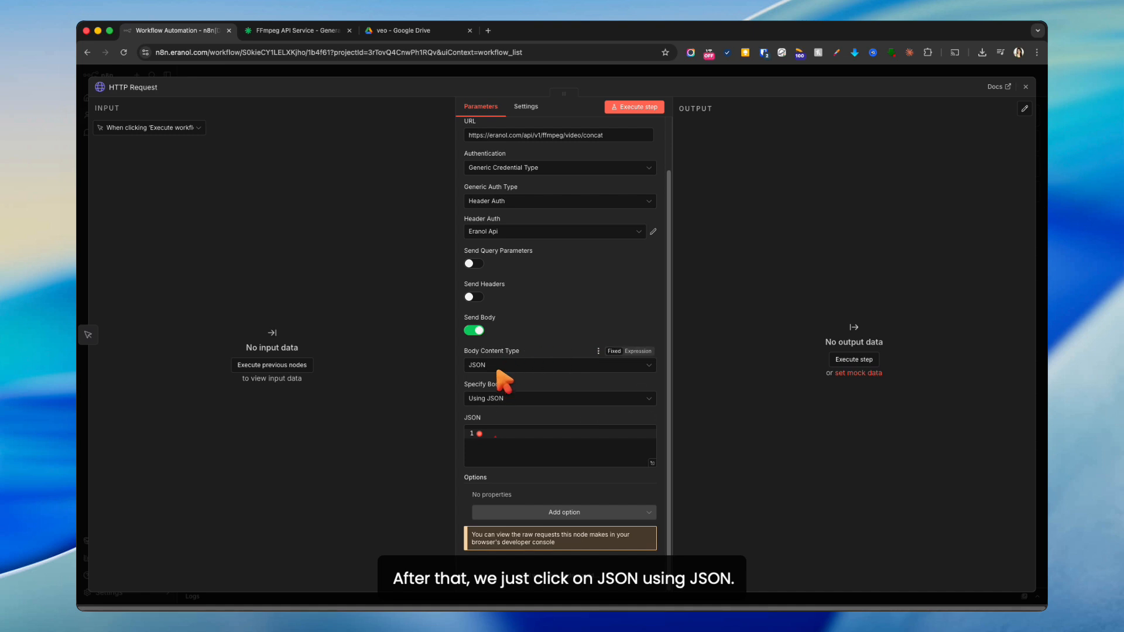
Open the request's JSON body for editing, and bring up the Concat reference in the Eranol API documentation.
click(565, 448)
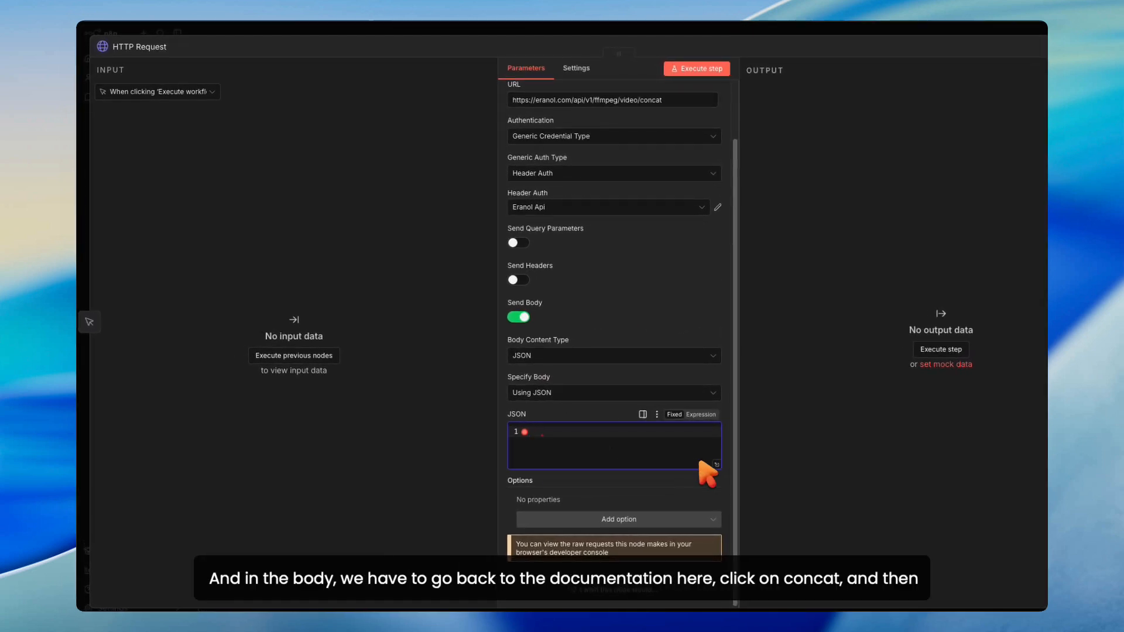
click(652, 463)
click(307, 30)
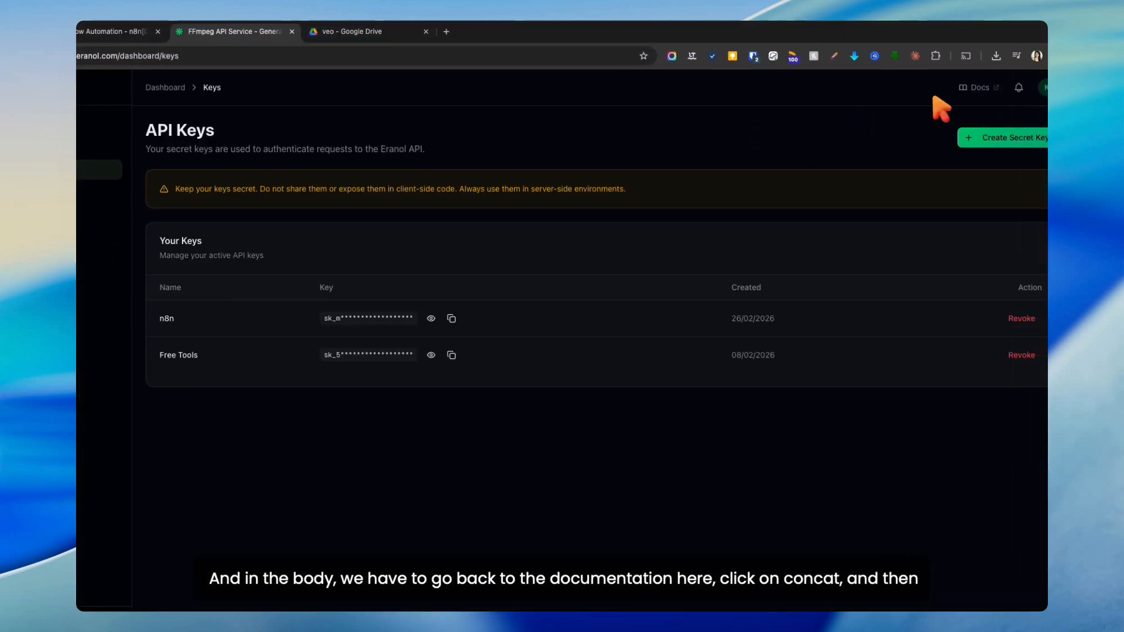
click(951, 91)
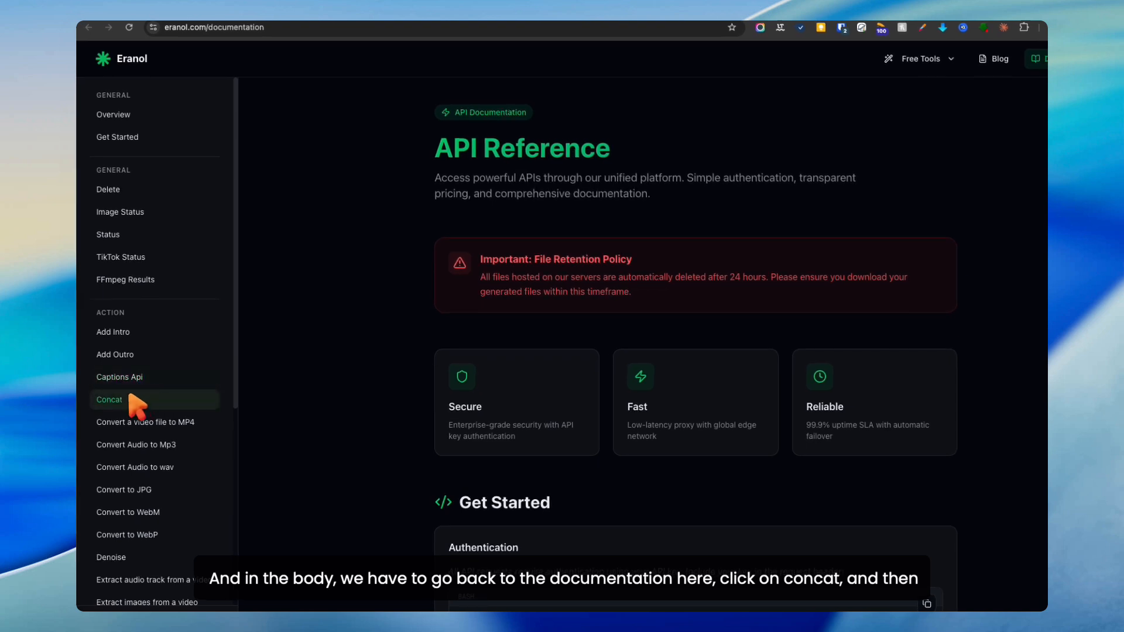
click(135, 402)
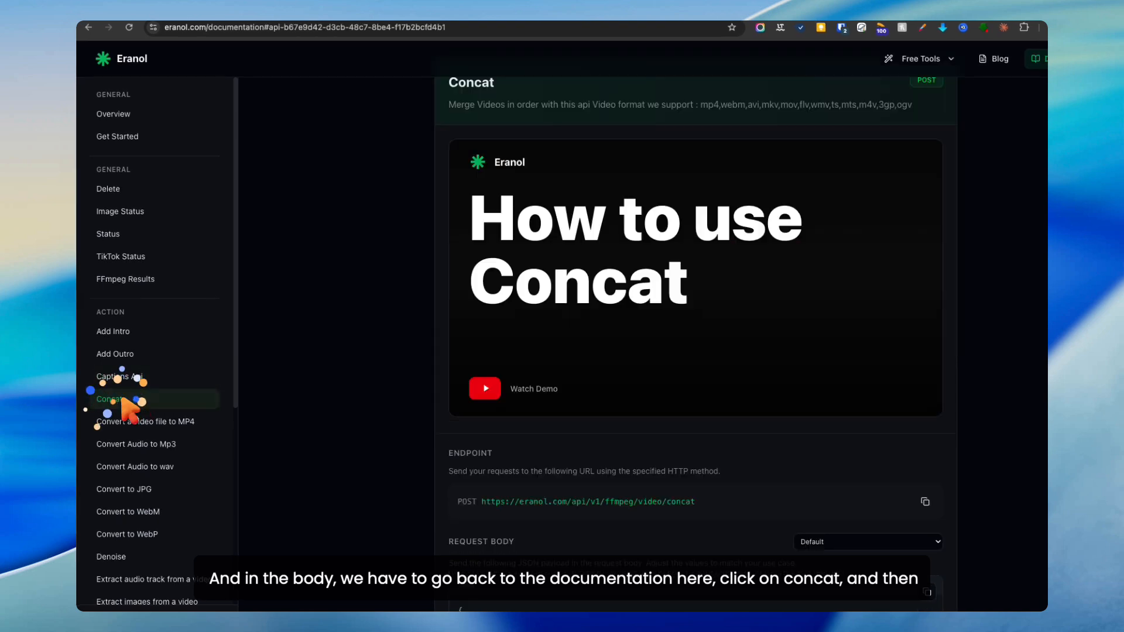
scroll(376, 258, down, 5)
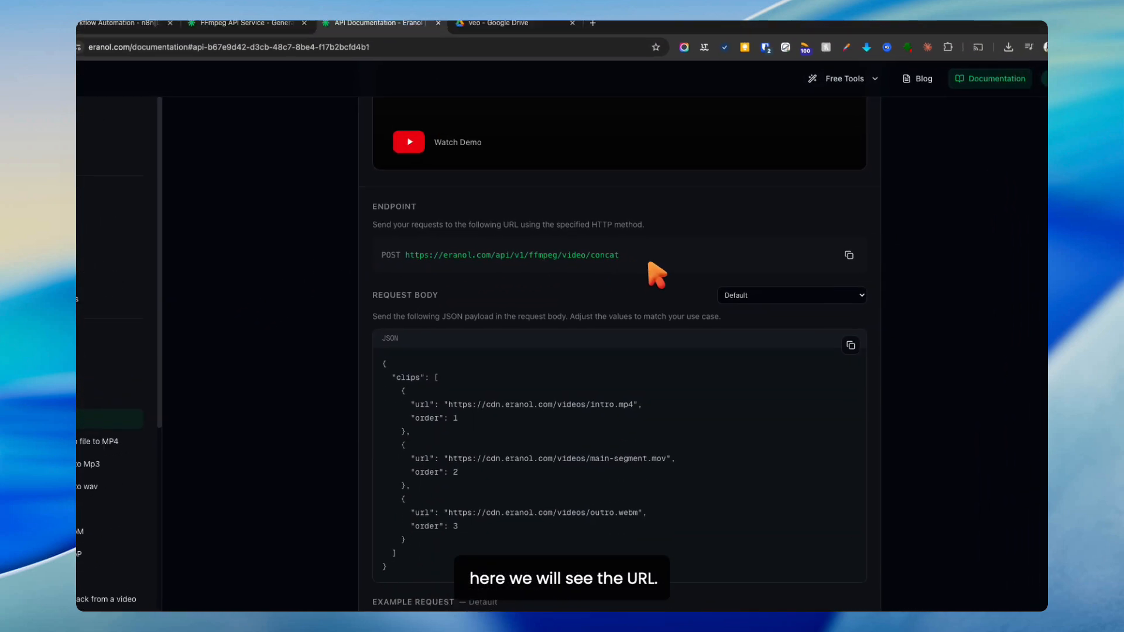
drag(636, 255, 407, 258)
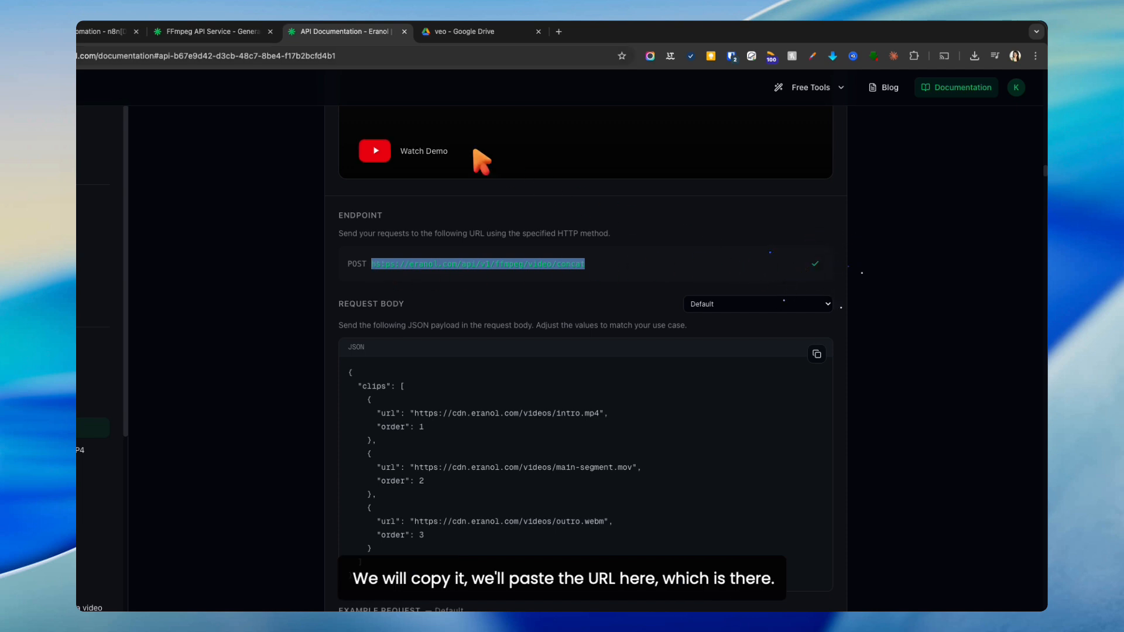
click(102, 31)
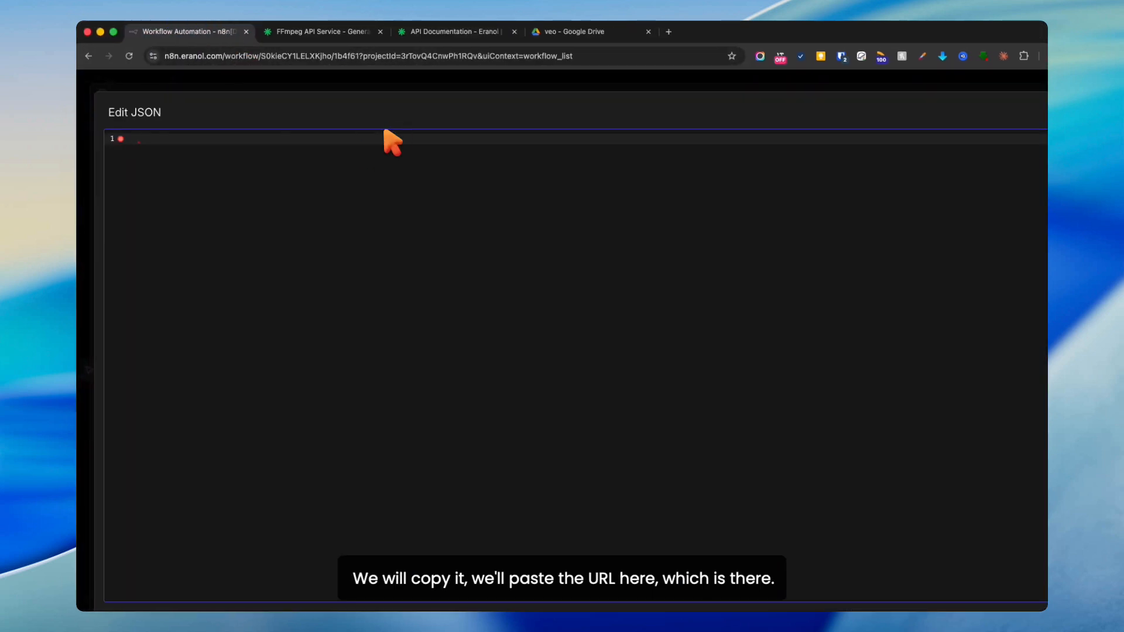
click(420, 82)
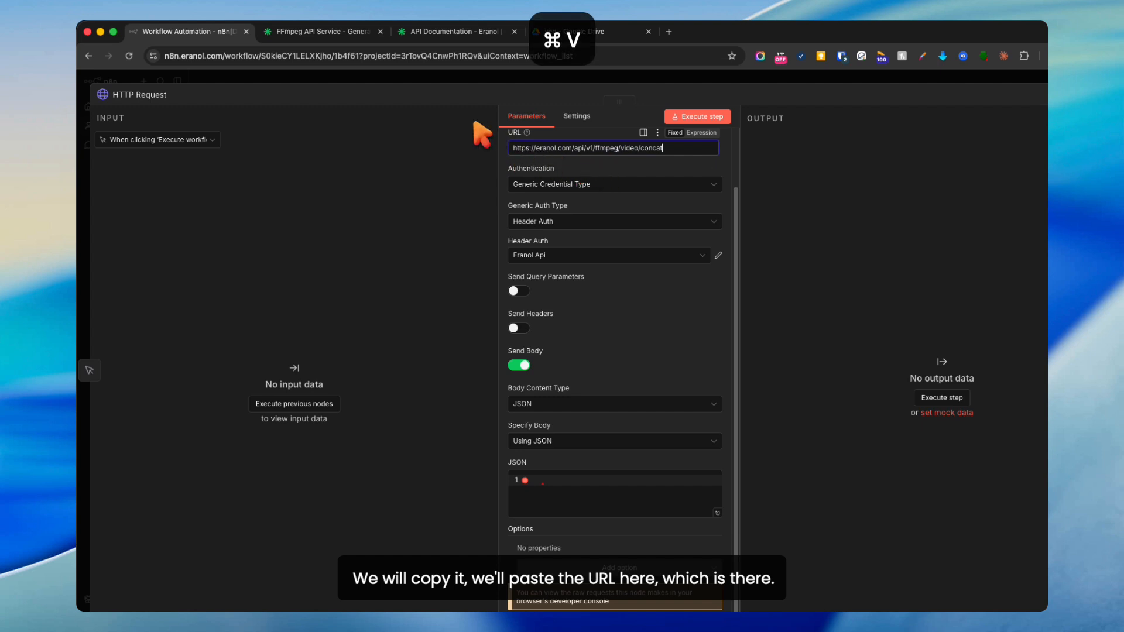
Copy the sample Concat request body from the Eranol documentation and paste it into the HTTP Request's expanded JSON editor in n8n.
click(424, 38)
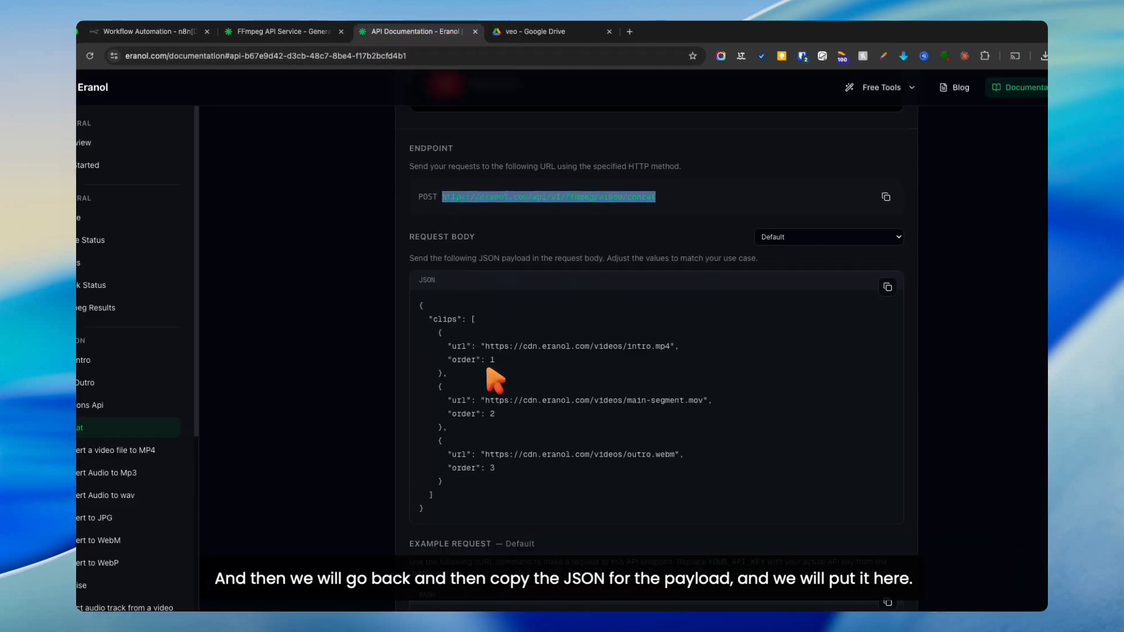
click(931, 262)
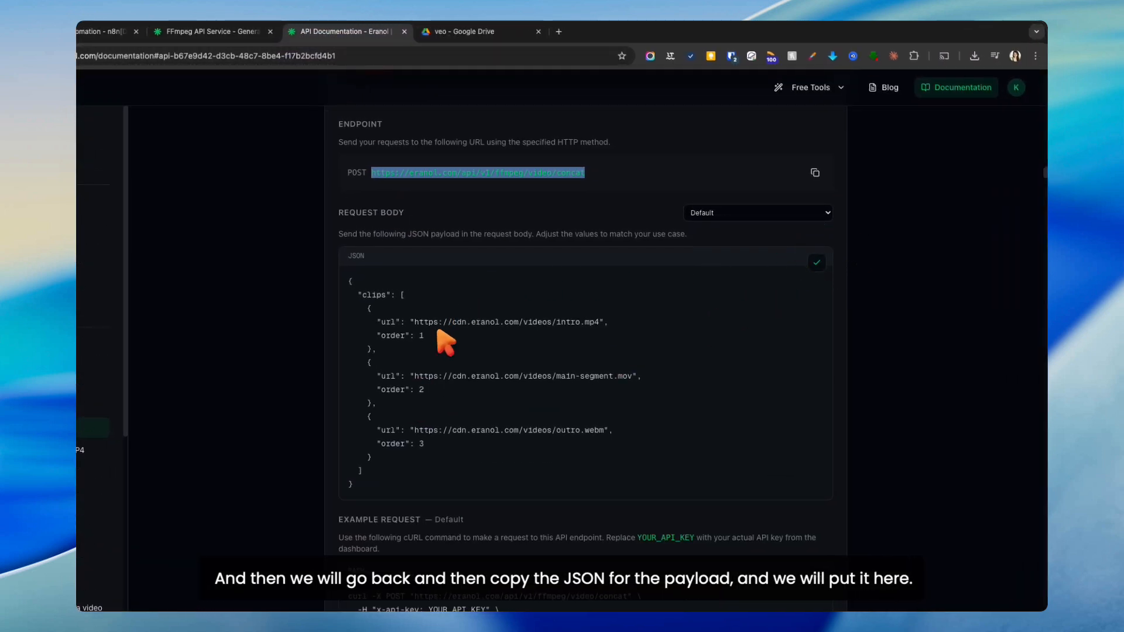
click(105, 31)
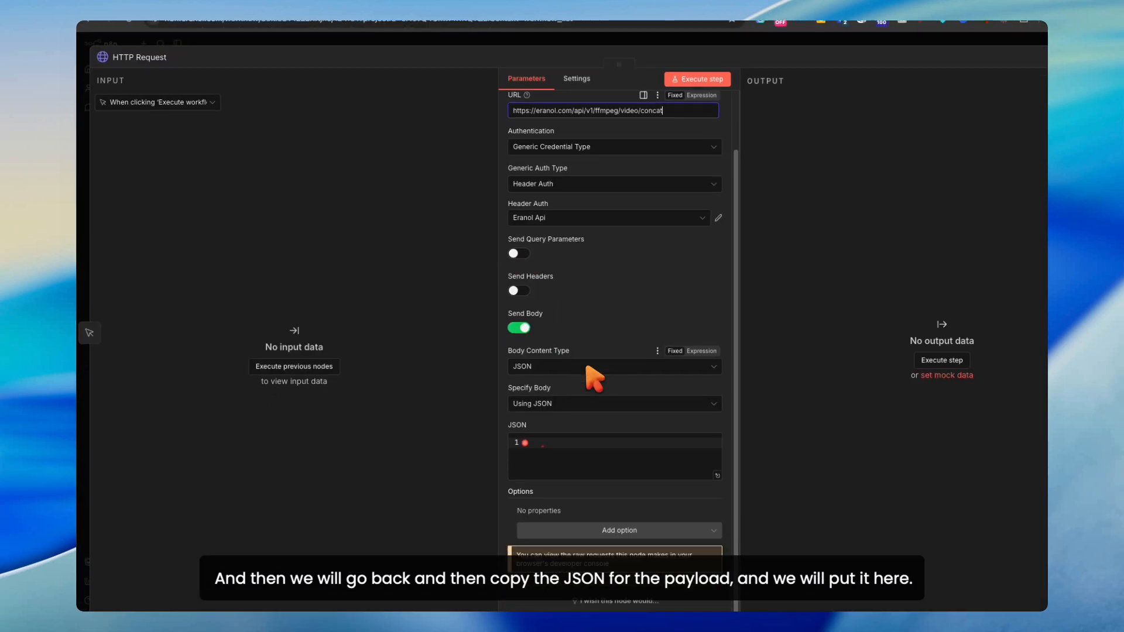
click(717, 475)
click(441, 251)
key(super+v)
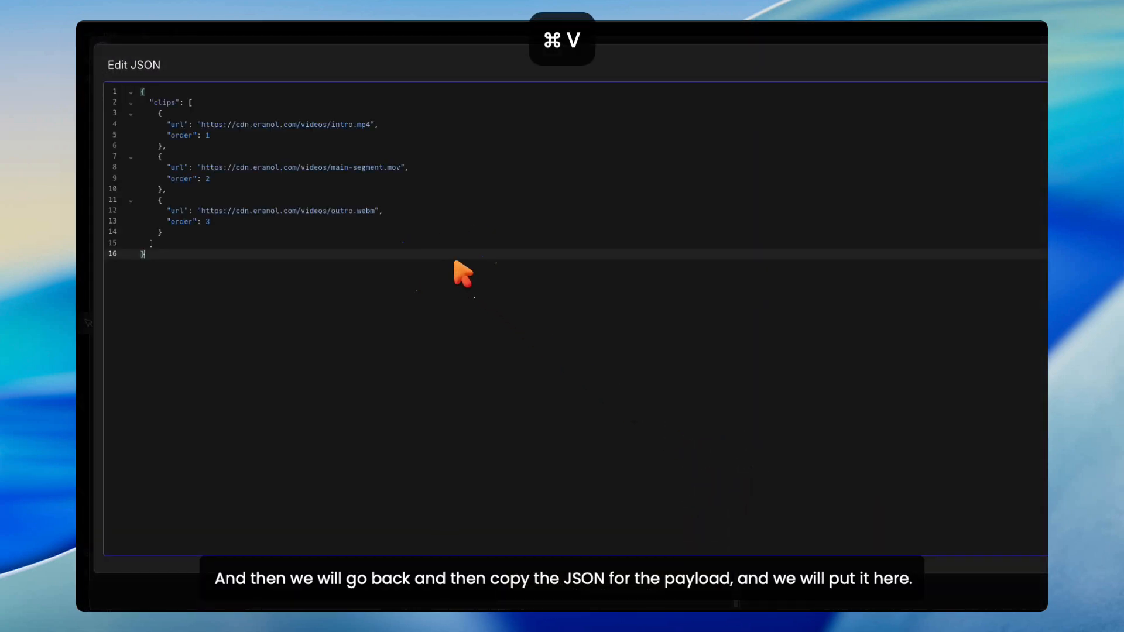
click(427, 377)
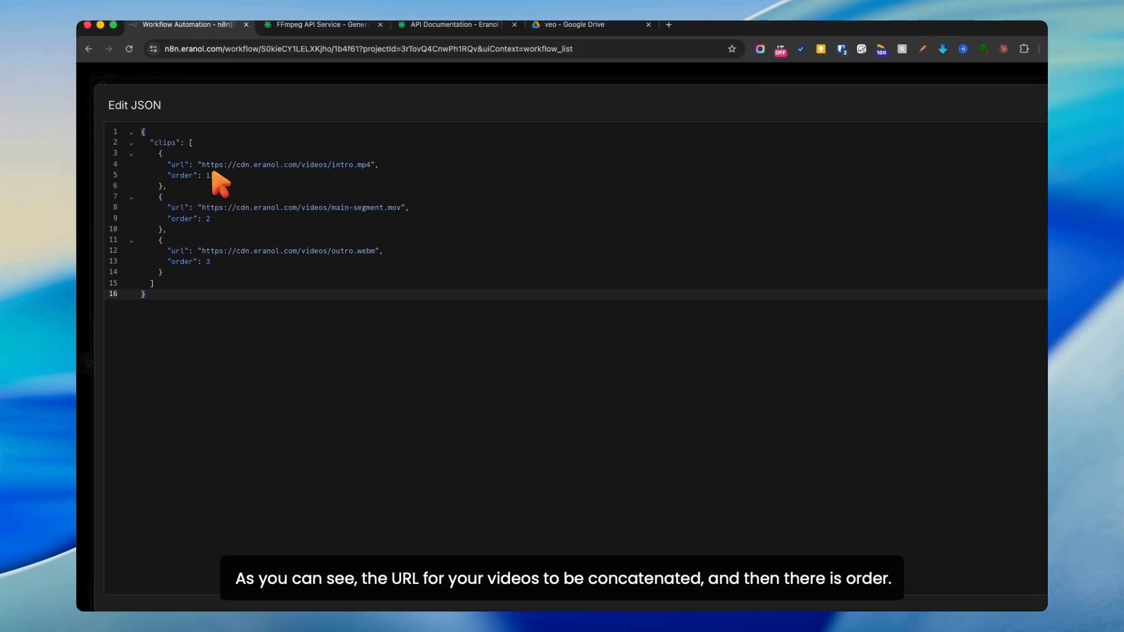
Examine the clips' url and order fields in the JSON, and check the supported video formats in the Eranol Concat documentation.
drag(201, 124, 368, 125)
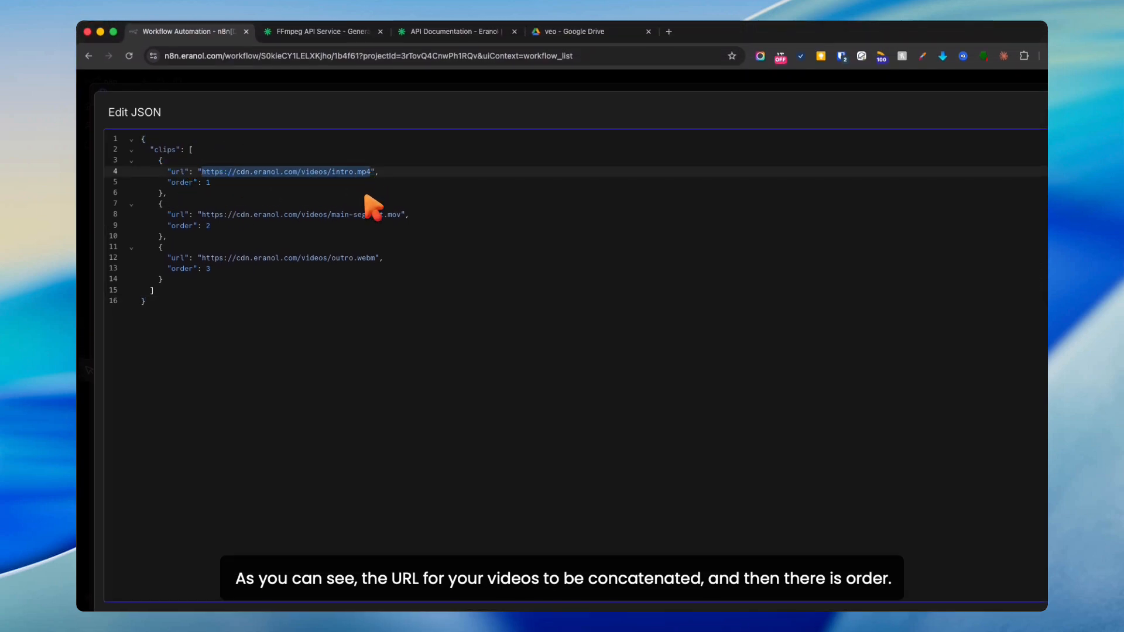
double_click(209, 182)
double_click(207, 225)
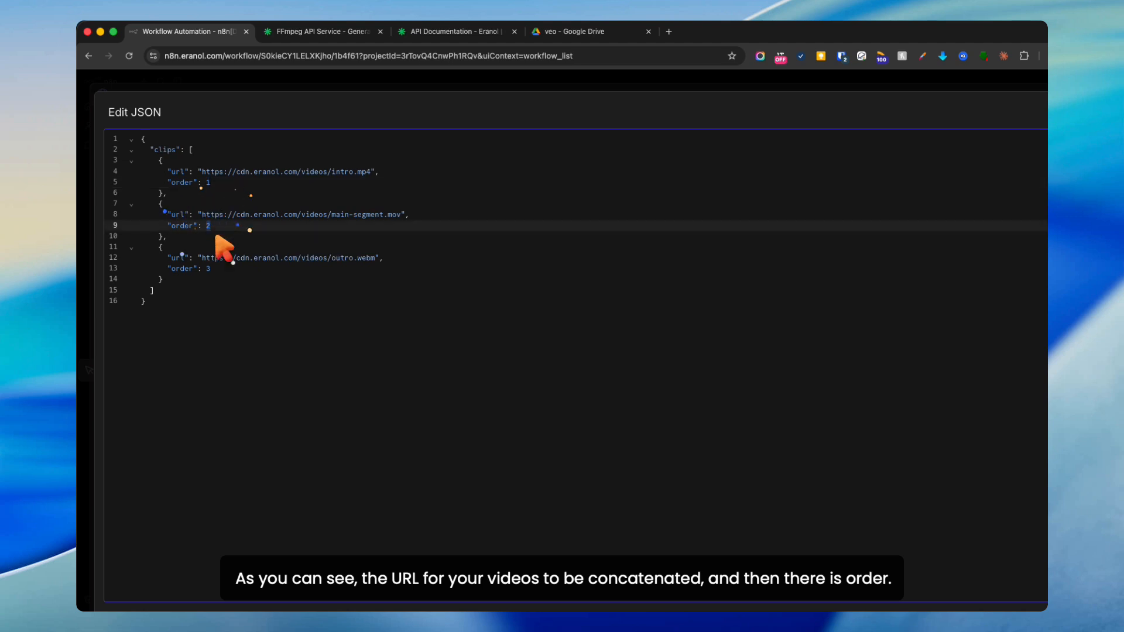
double_click(207, 268)
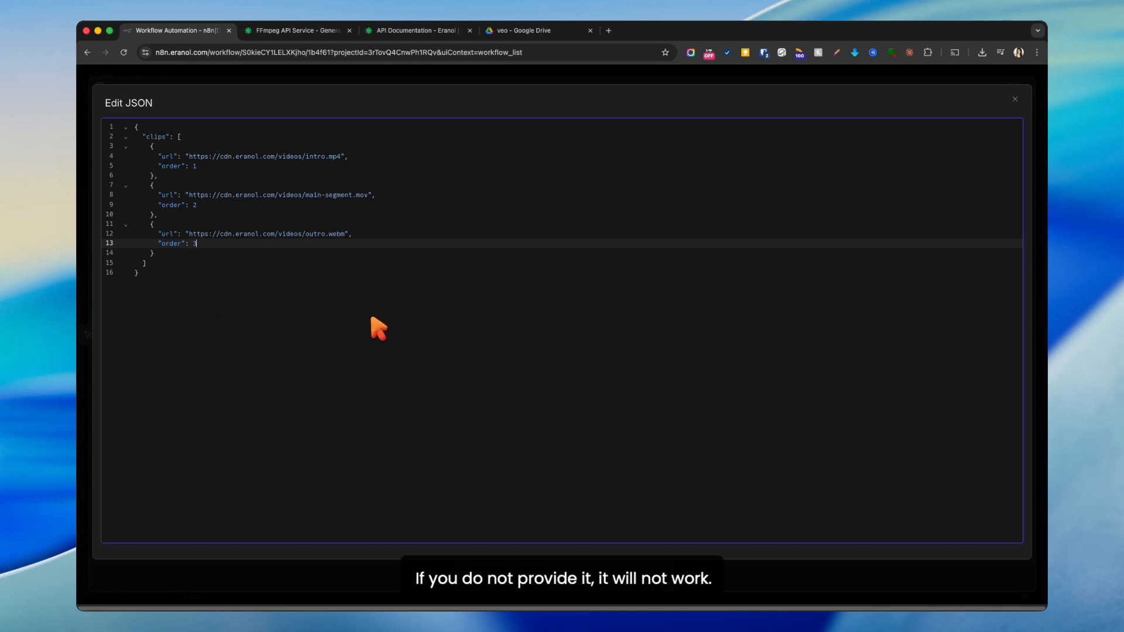
click(462, 30)
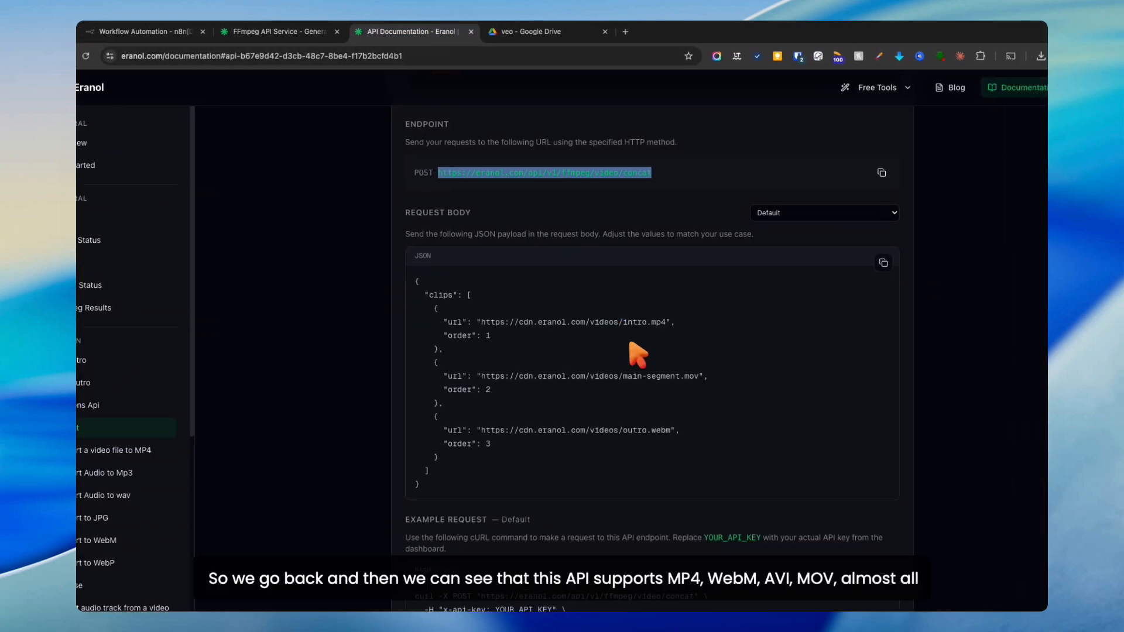
scroll(638, 354, up, 10)
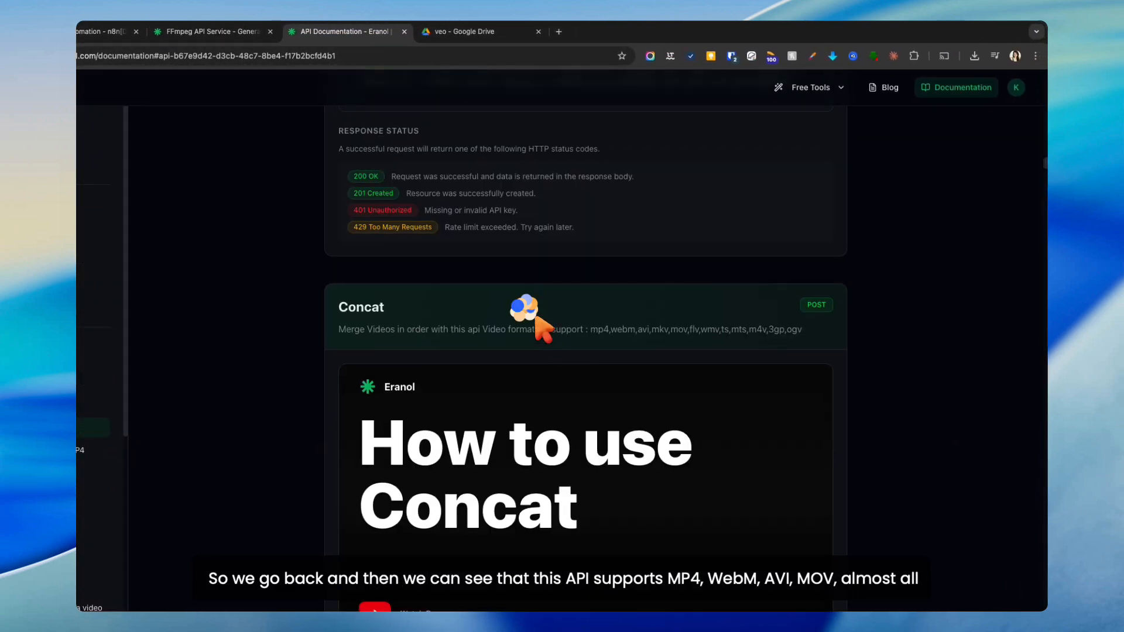
scroll(562, 322, down, 1)
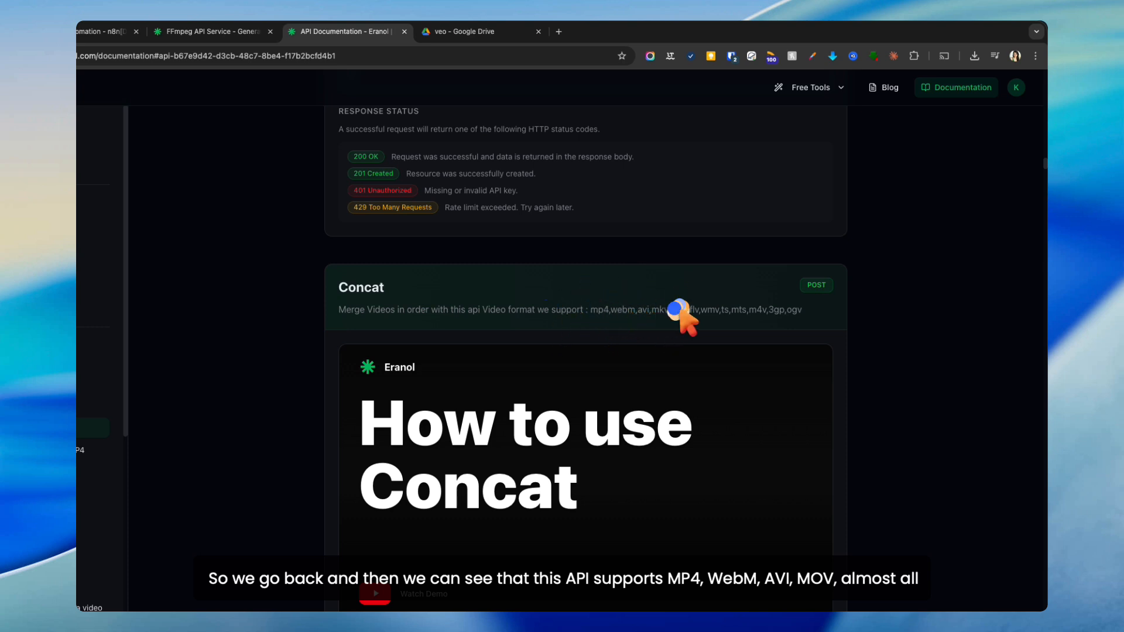
drag(800, 310, 625, 315)
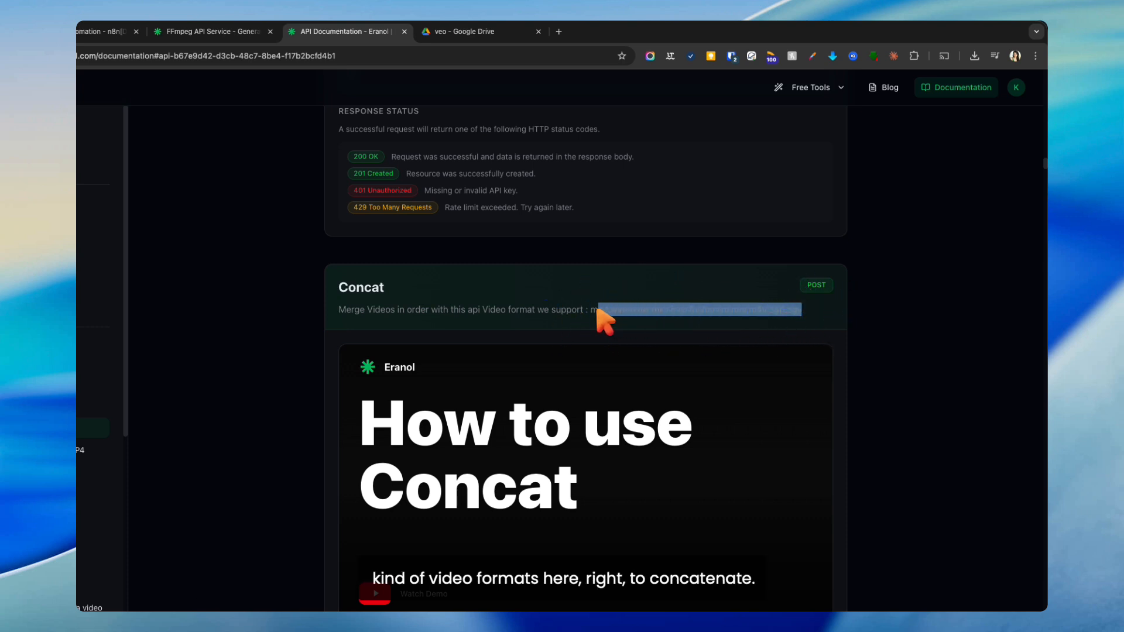
scroll(600, 319, down, 10)
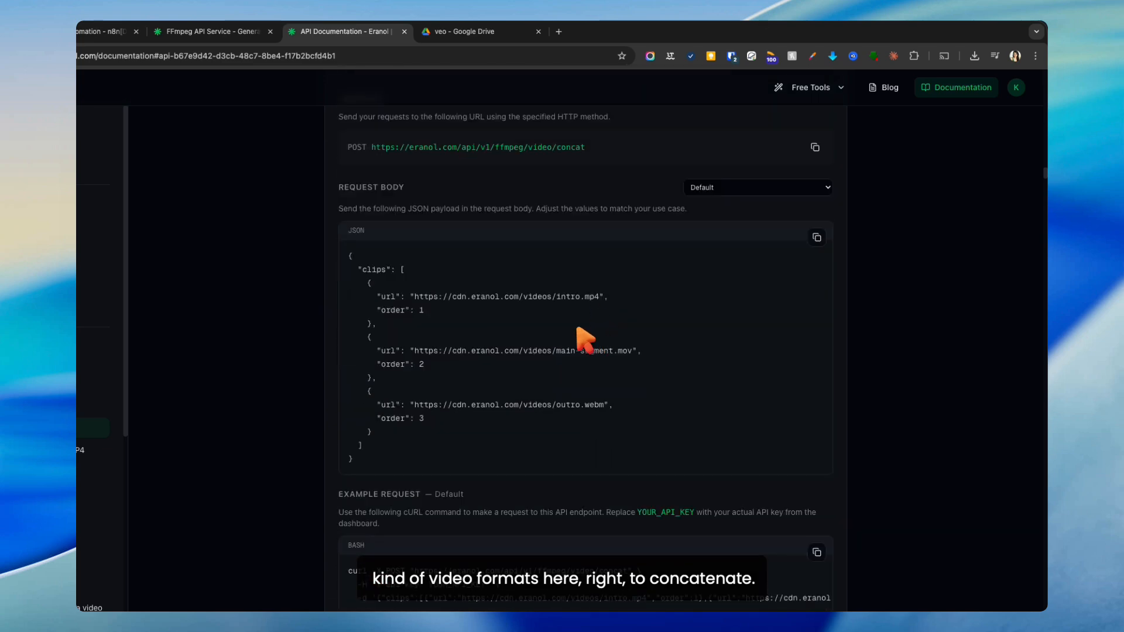
In Google Drive's veo folder, set general access for Baby_Complains_About_Boss_in_Canary_Wharf.mp4 to Anyone with the link.
click(486, 34)
click(559, 490)
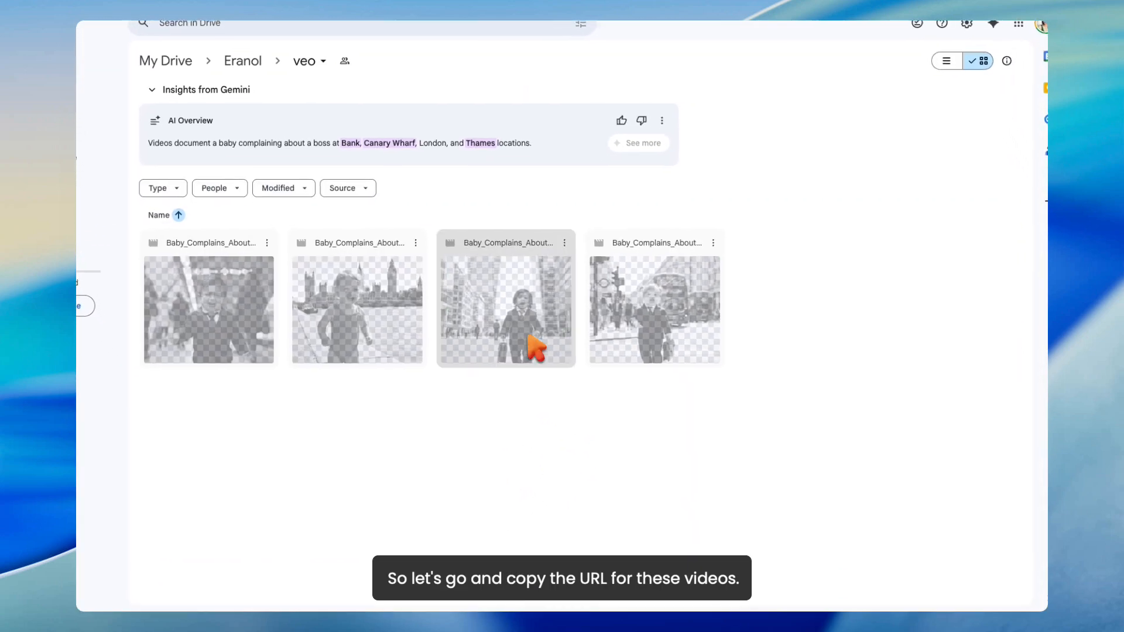
click(562, 240)
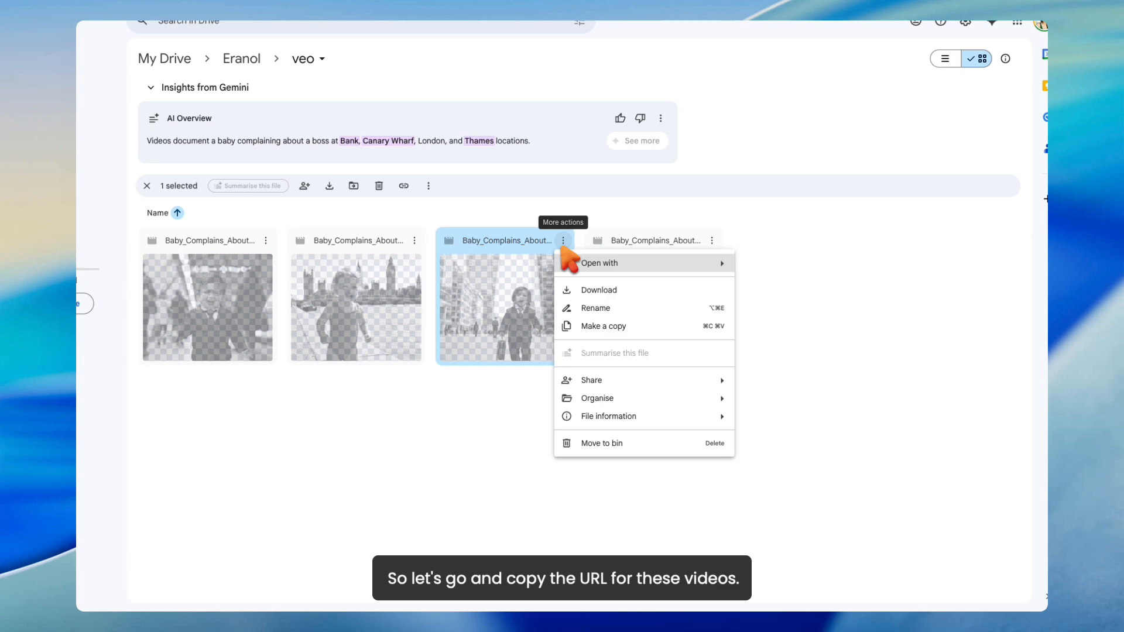
mouse_move(612, 374)
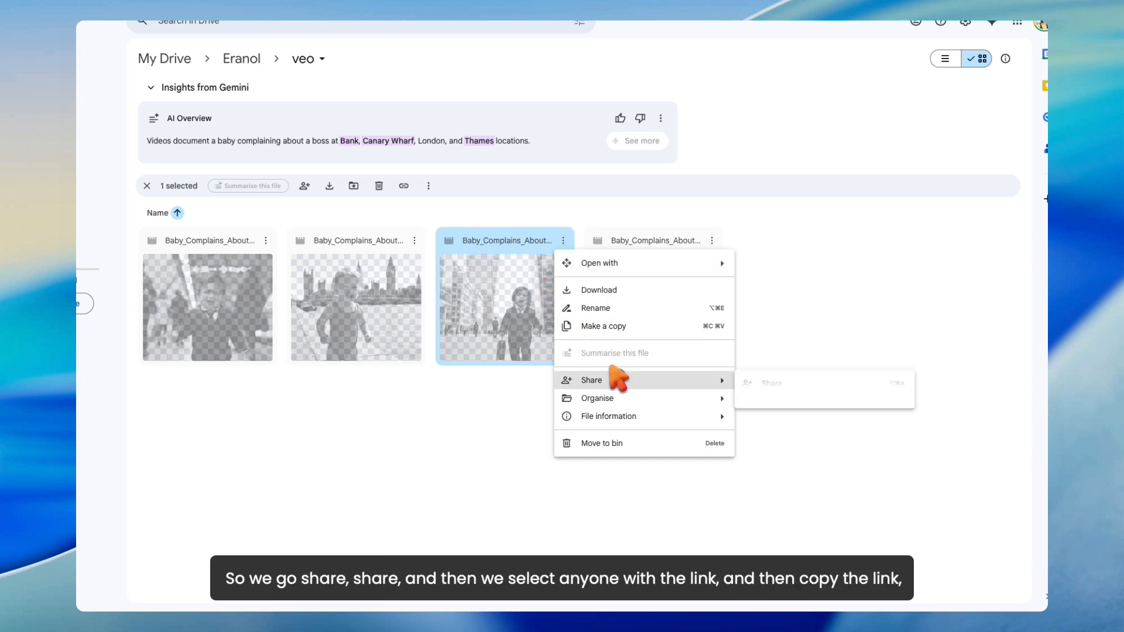
click(767, 386)
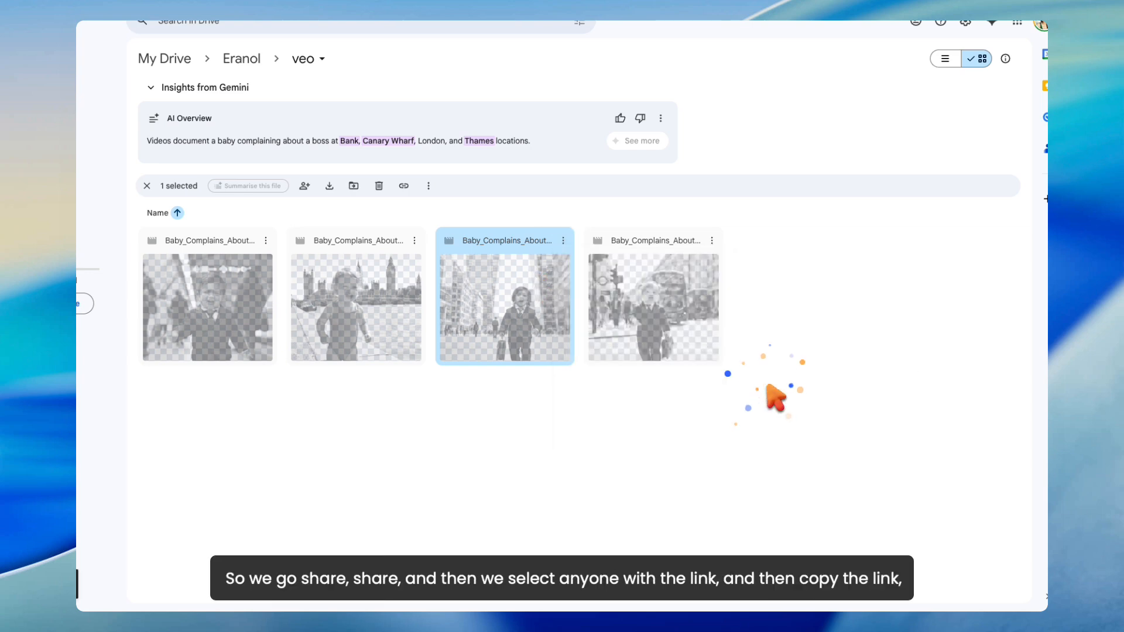
click(498, 348)
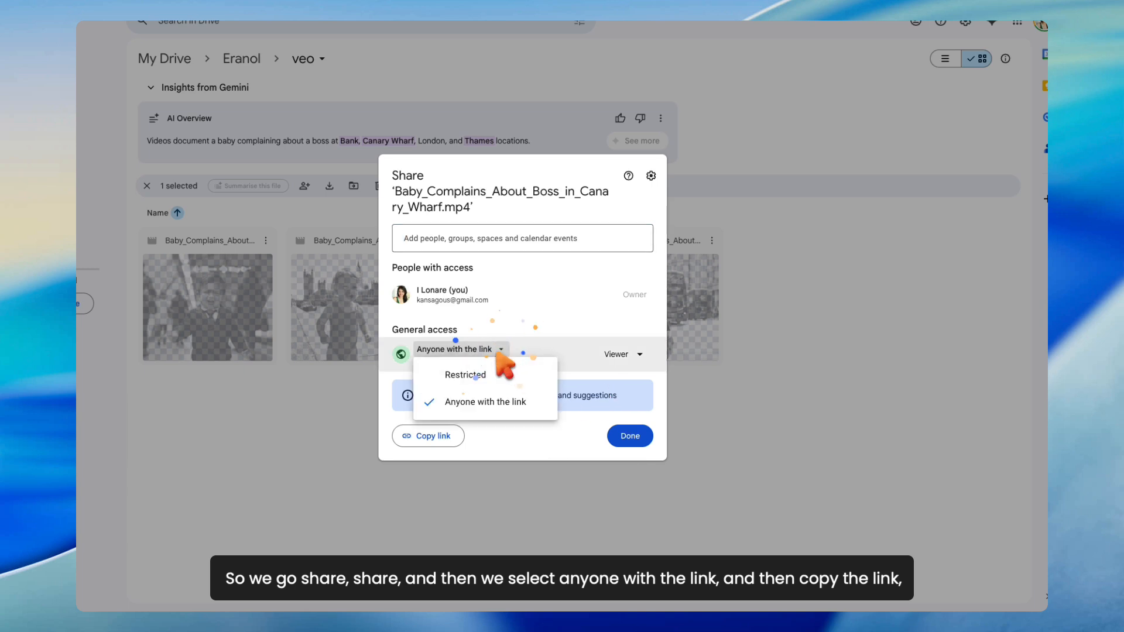
click(507, 404)
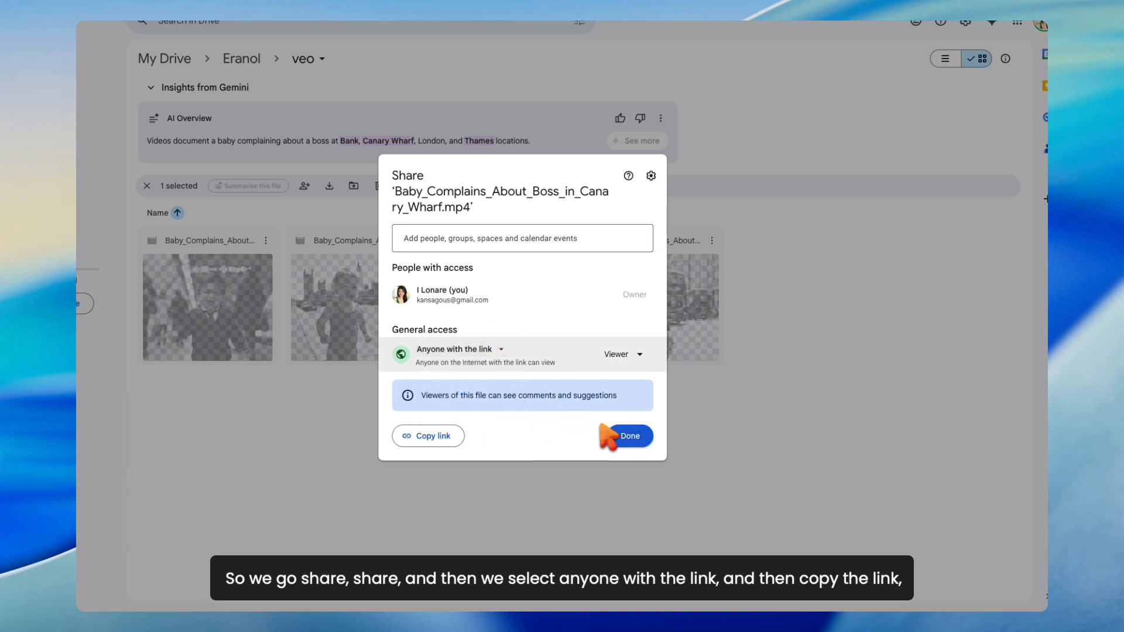
Copy the Canary Wharf video's share link and replace the first clip's URL in the n8n JSON body with it.
click(448, 436)
click(627, 436)
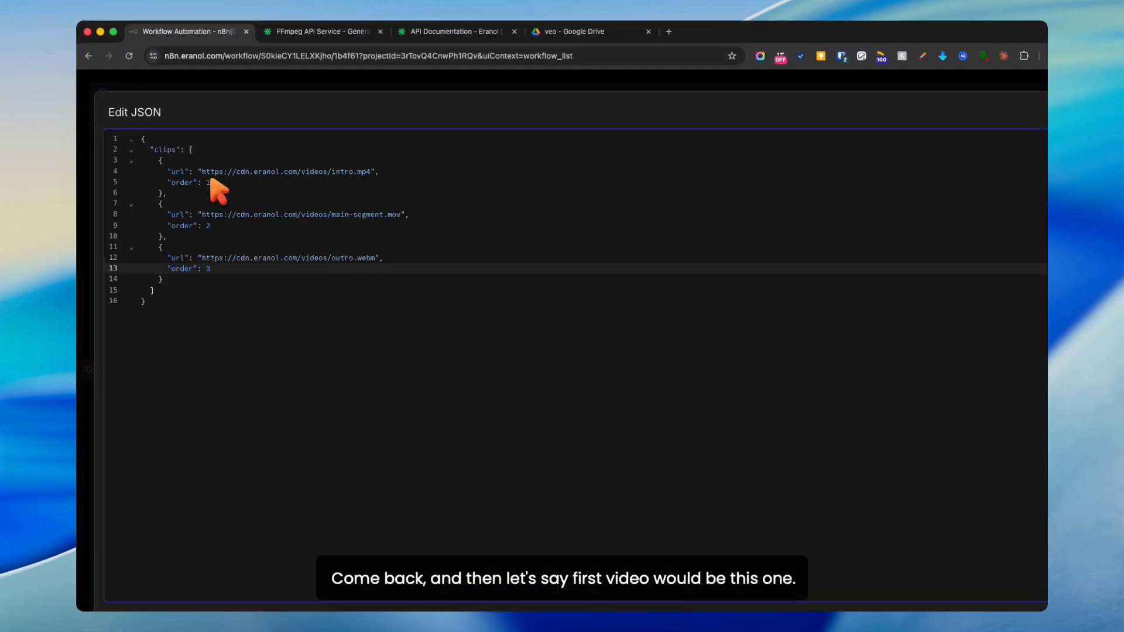
drag(201, 171, 372, 172)
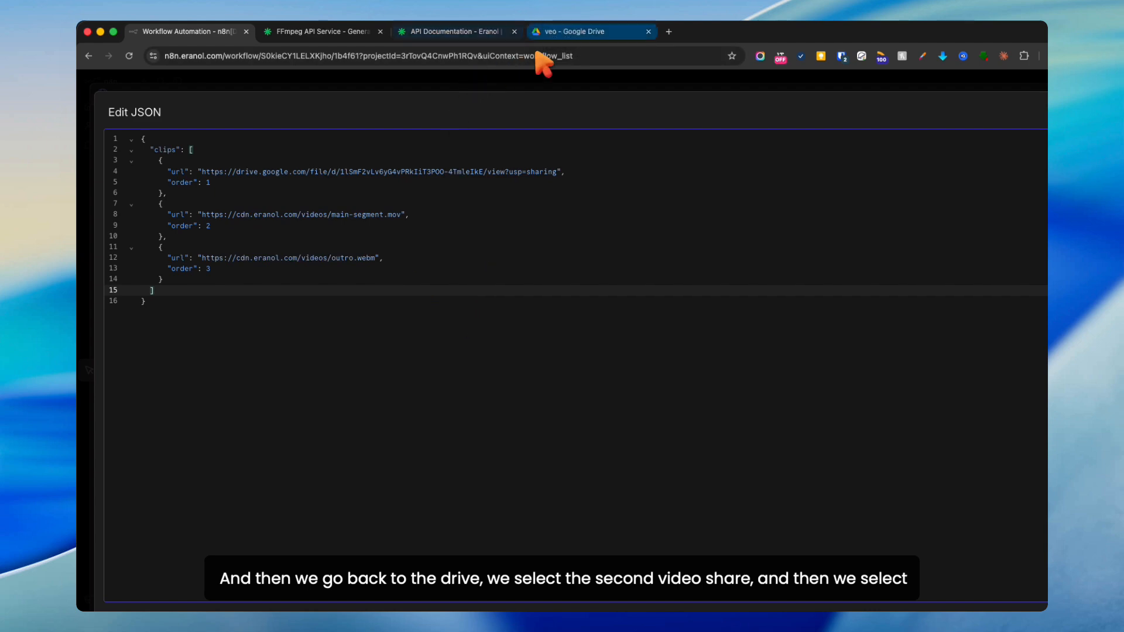
Back in Google Drive, set general access for Baby_Complains_About_Boss_in_London.mp4 to Anyone with the link.
click(591, 32)
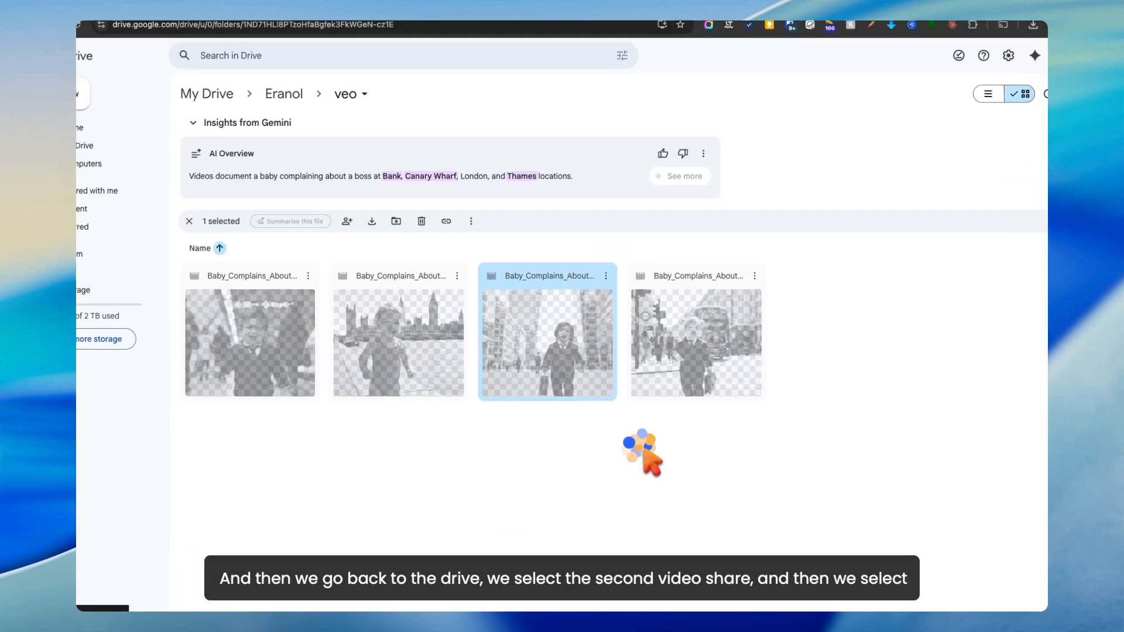
click(643, 456)
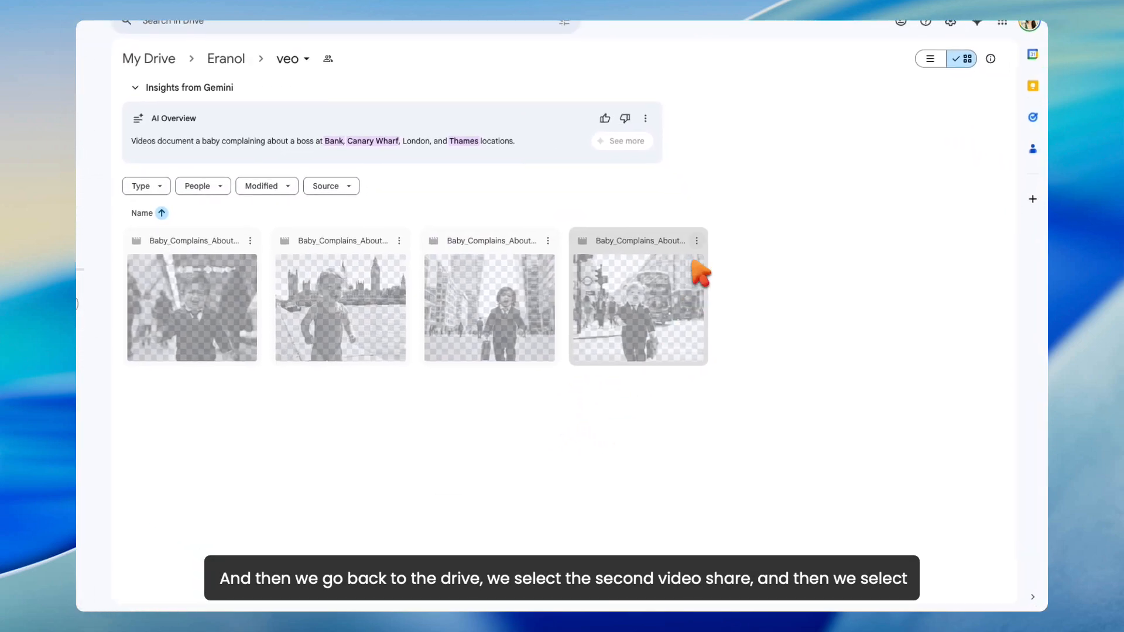
click(754, 276)
click(905, 384)
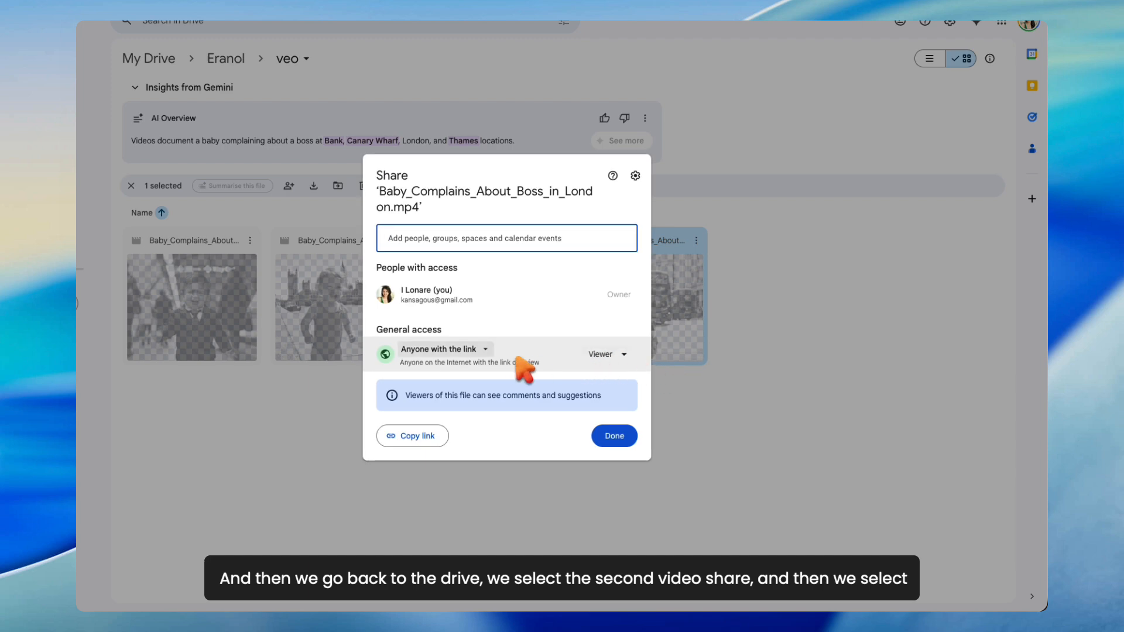
click(485, 350)
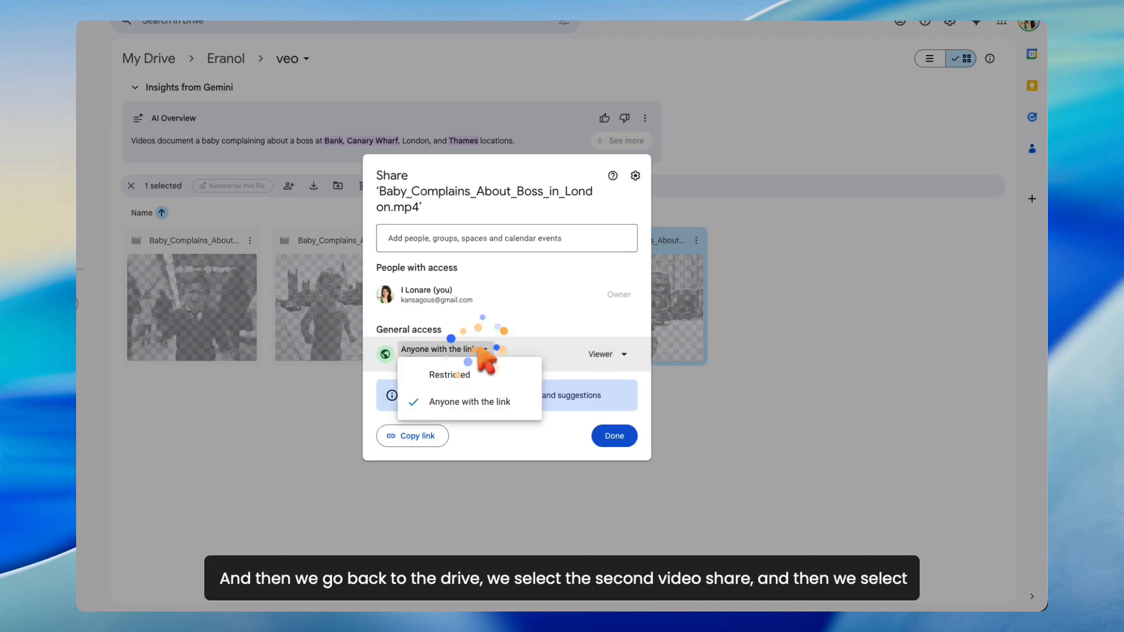
click(483, 397)
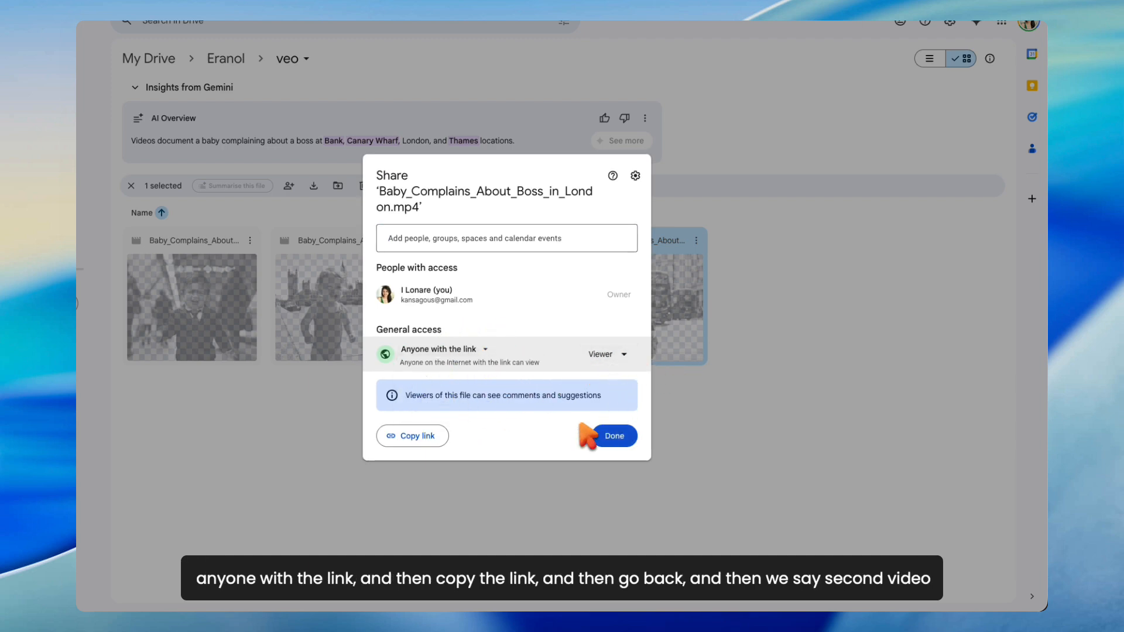
Copy the London video's share link and replace the second clip's URL in the n8n JSON body with it.
click(425, 436)
click(615, 436)
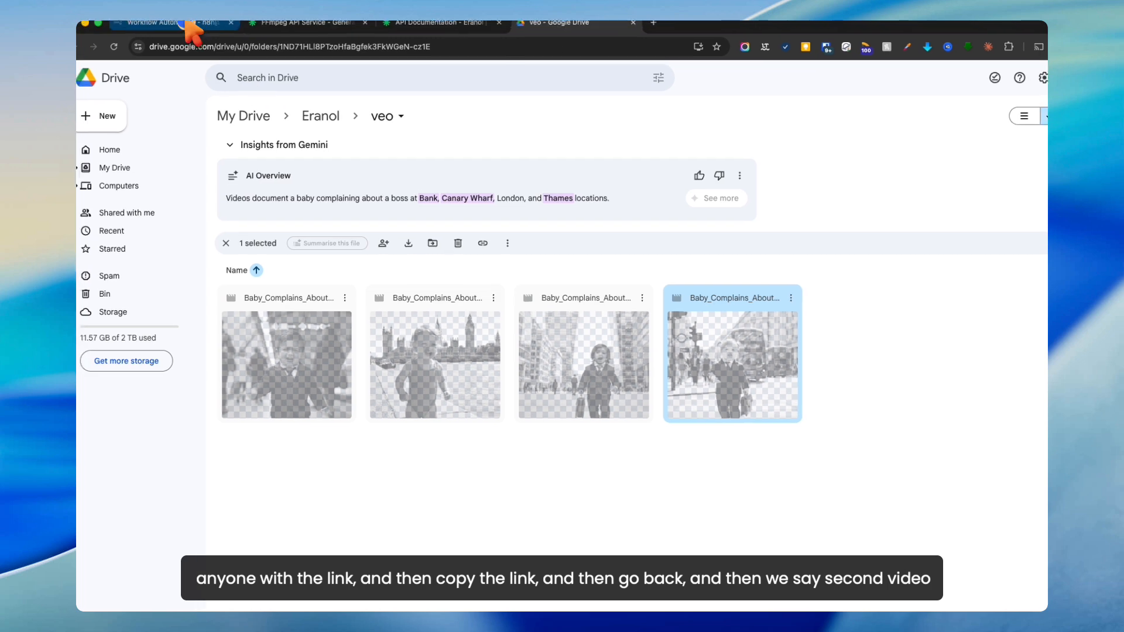
click(199, 30)
click(199, 214)
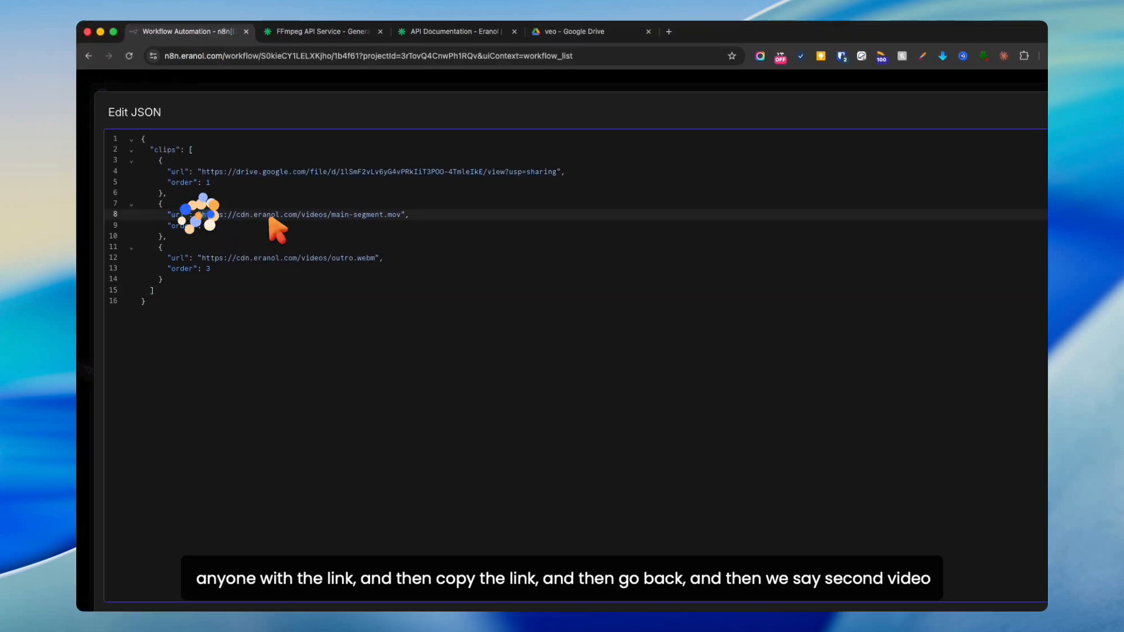
key(super+v)
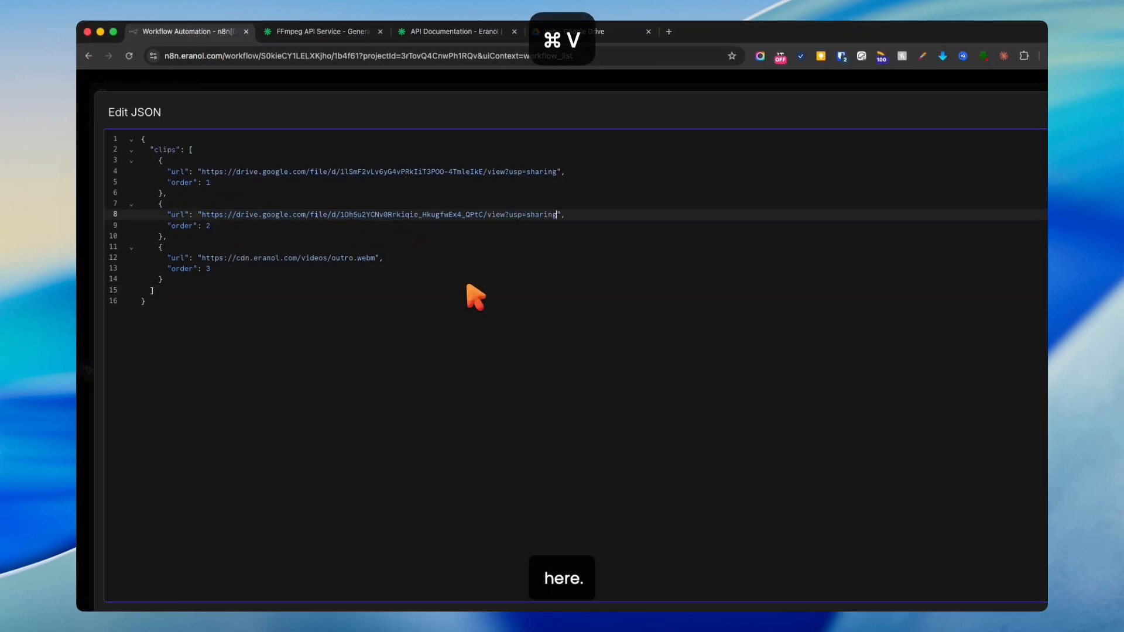
Copy the share link of Baby_Complains_About_Boss_at_Bank.mp4 from Google Drive and replace the third clip's URL in the n8n JSON body with it.
click(562, 31)
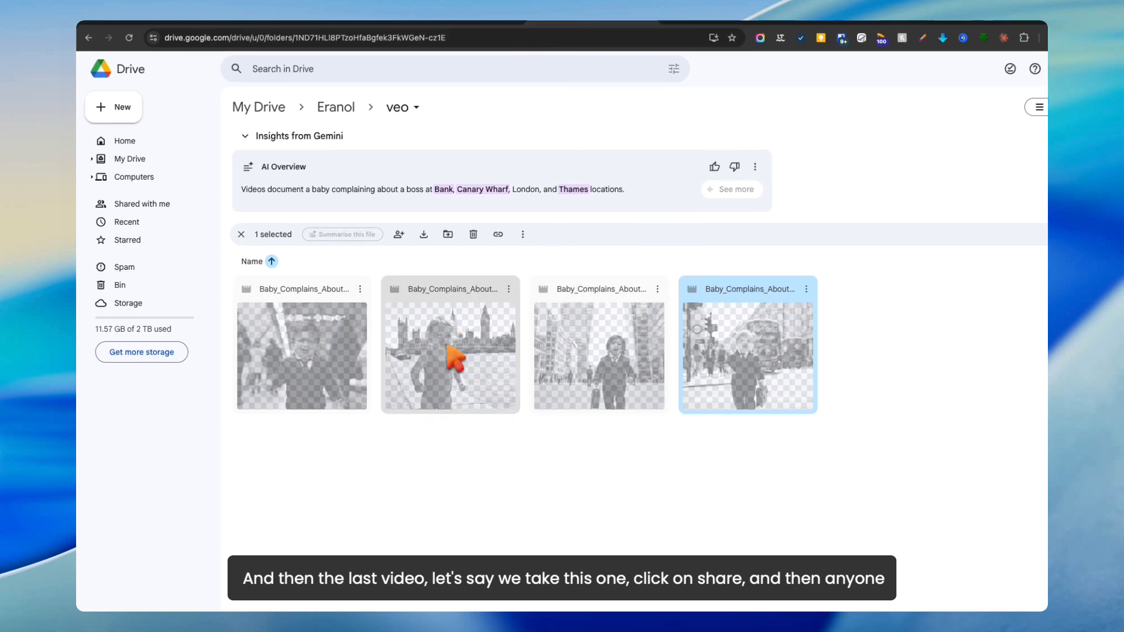
click(360, 274)
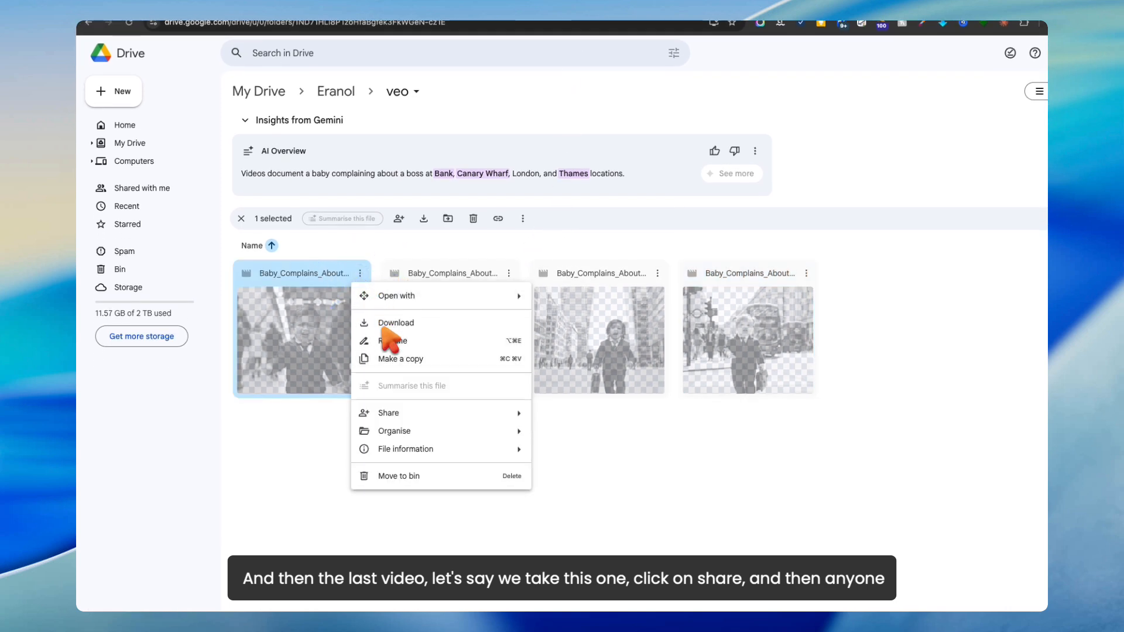
click(559, 418)
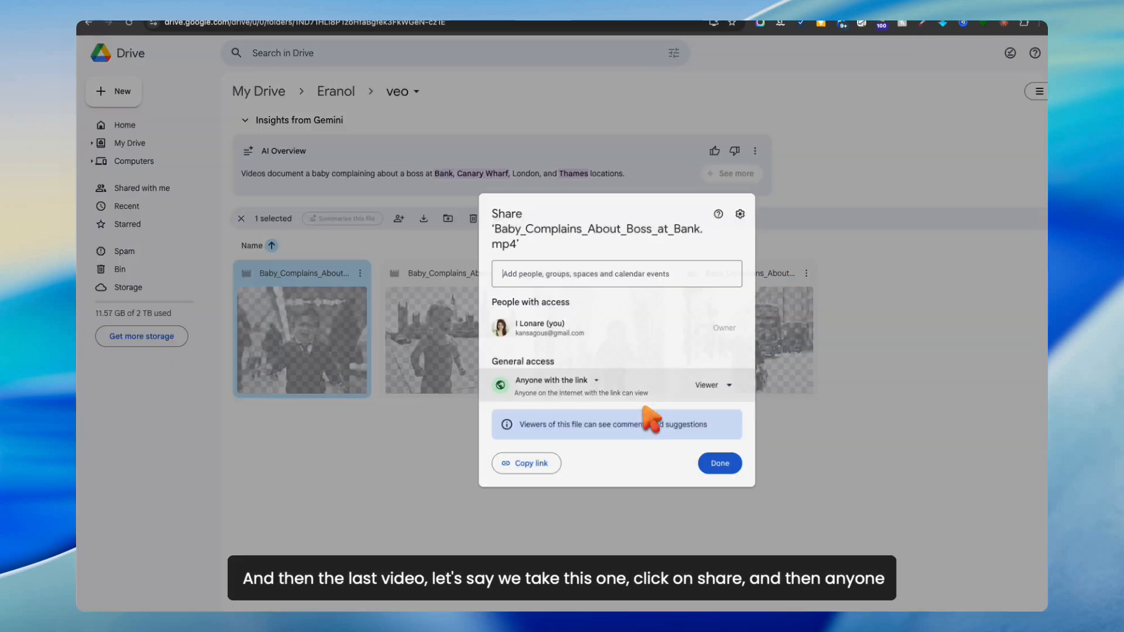
click(532, 464)
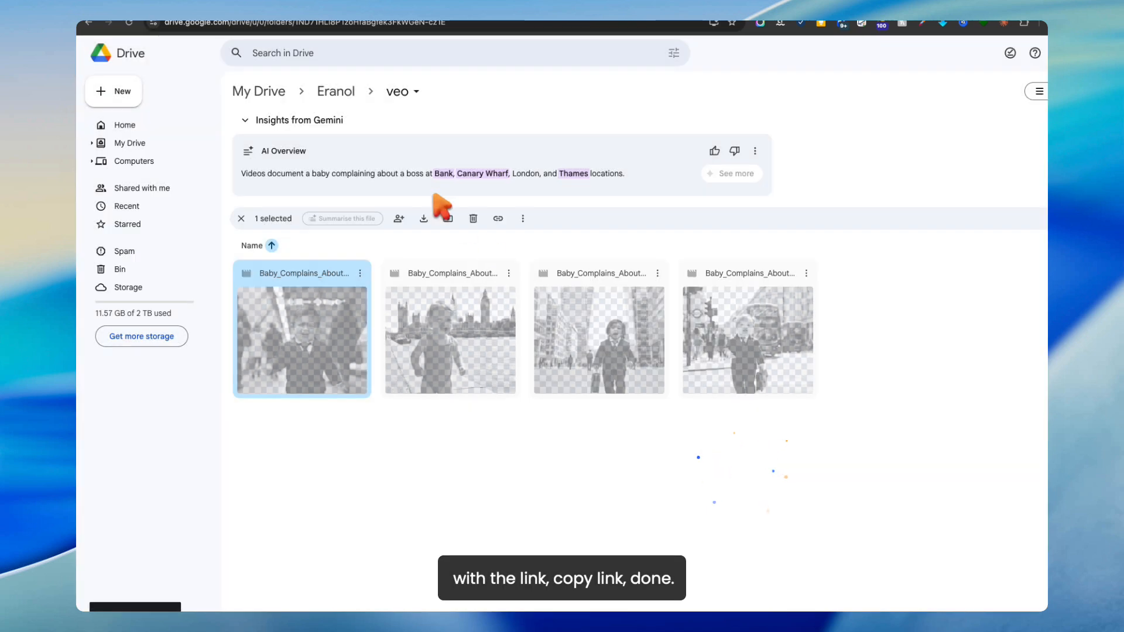
click(221, 30)
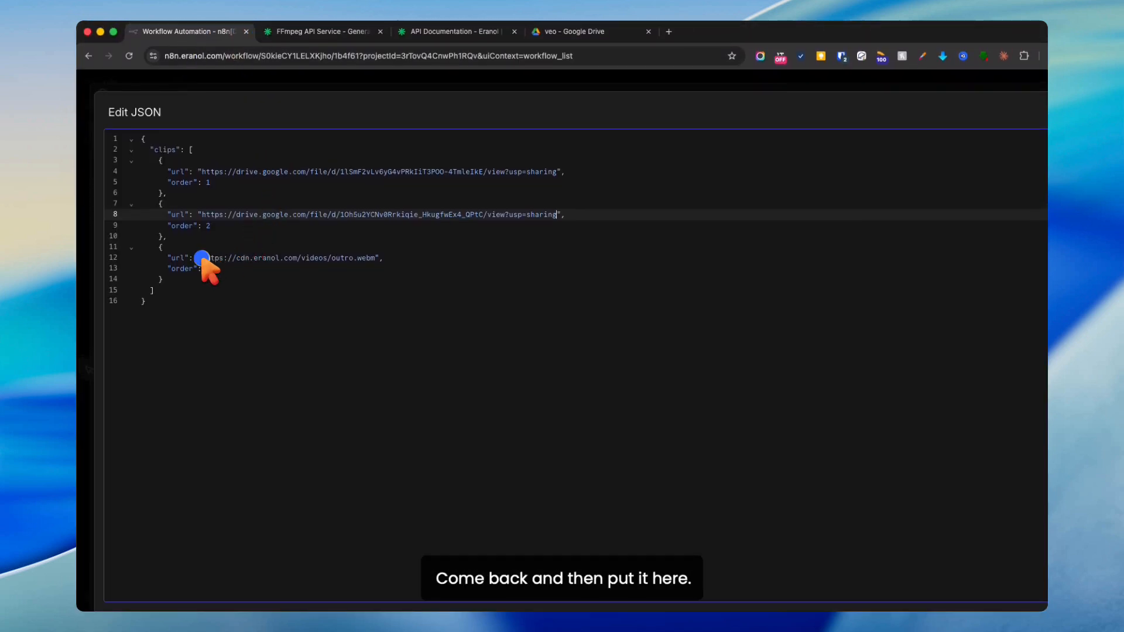
drag(201, 258, 369, 259)
key(super+v)
click(448, 368)
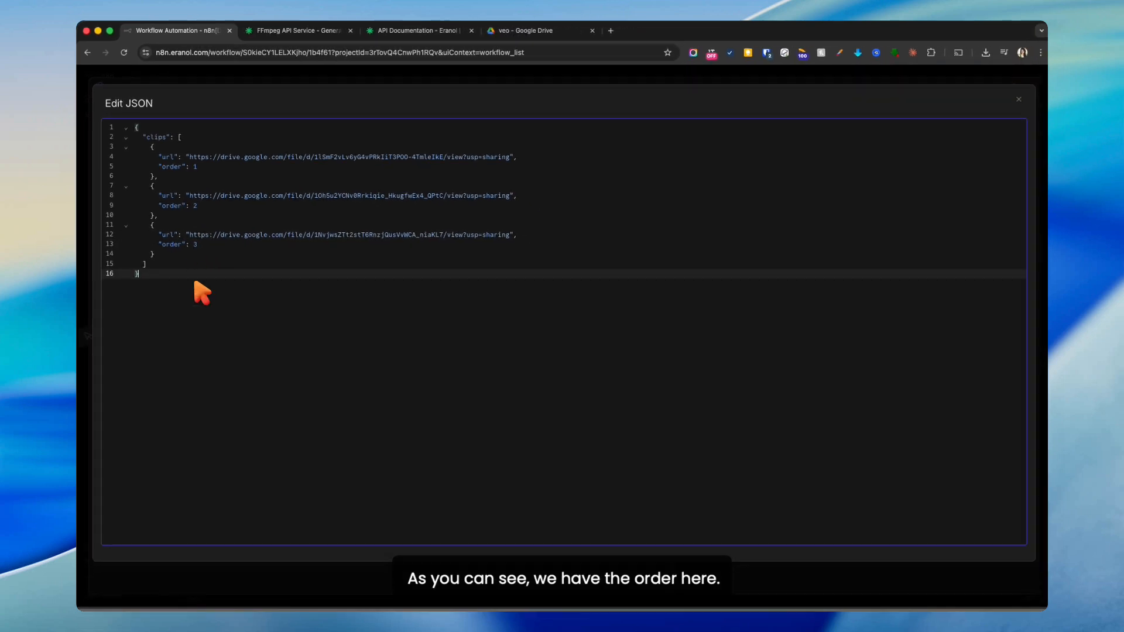
Close the JSON body and HTTP Request settings, add a Wait node after HTTP Request, and place it up and to its right.
click(684, 77)
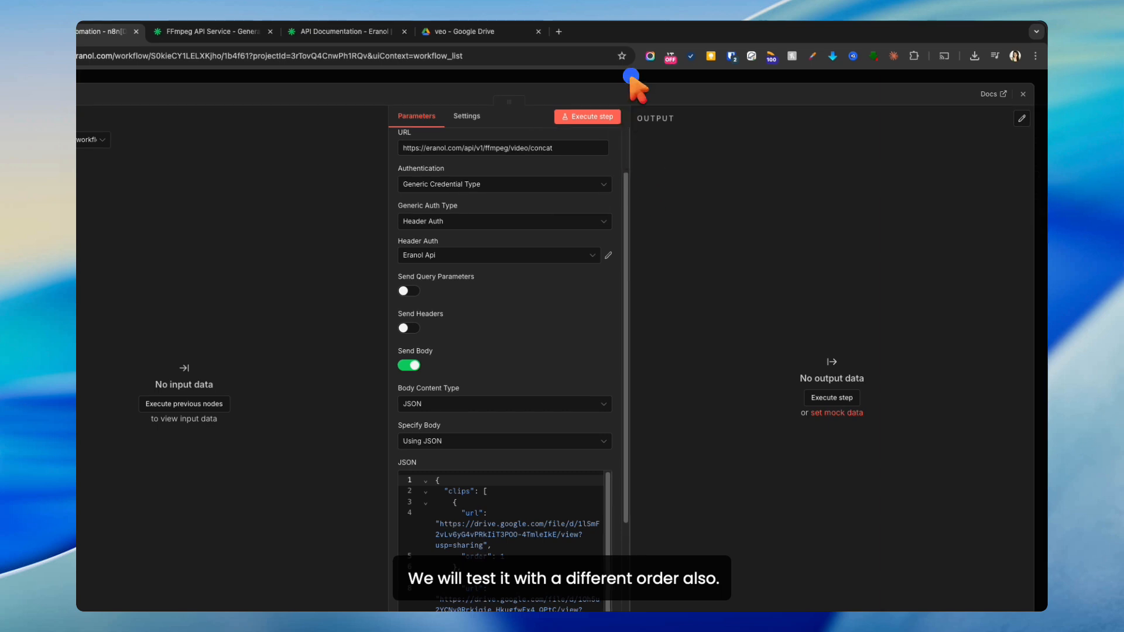
click(630, 75)
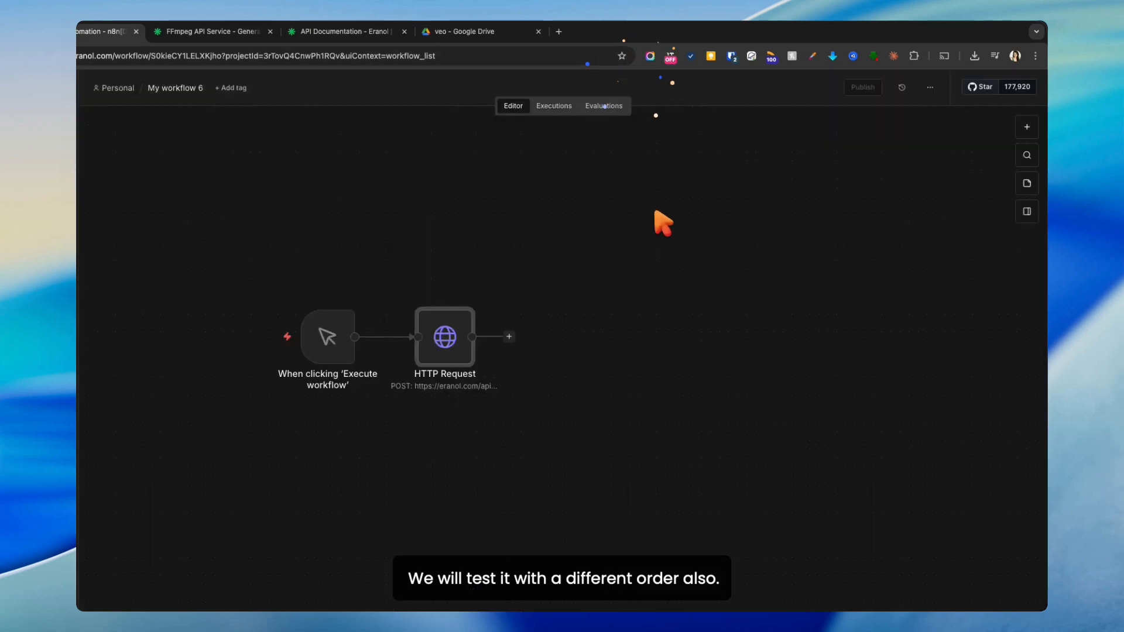
click(506, 338)
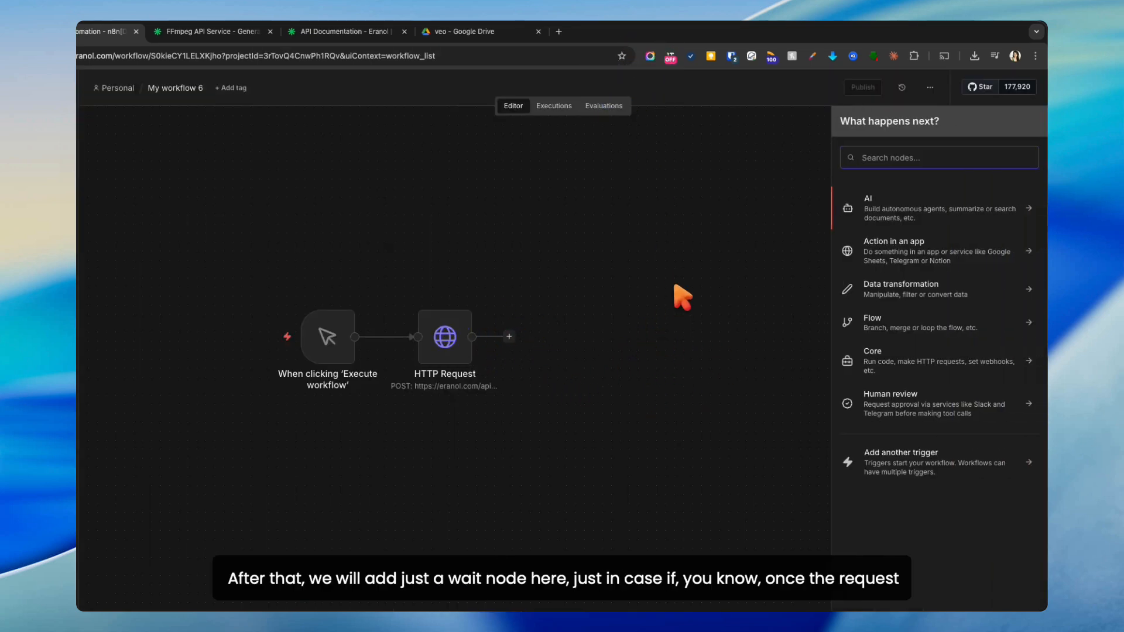
text(wait)
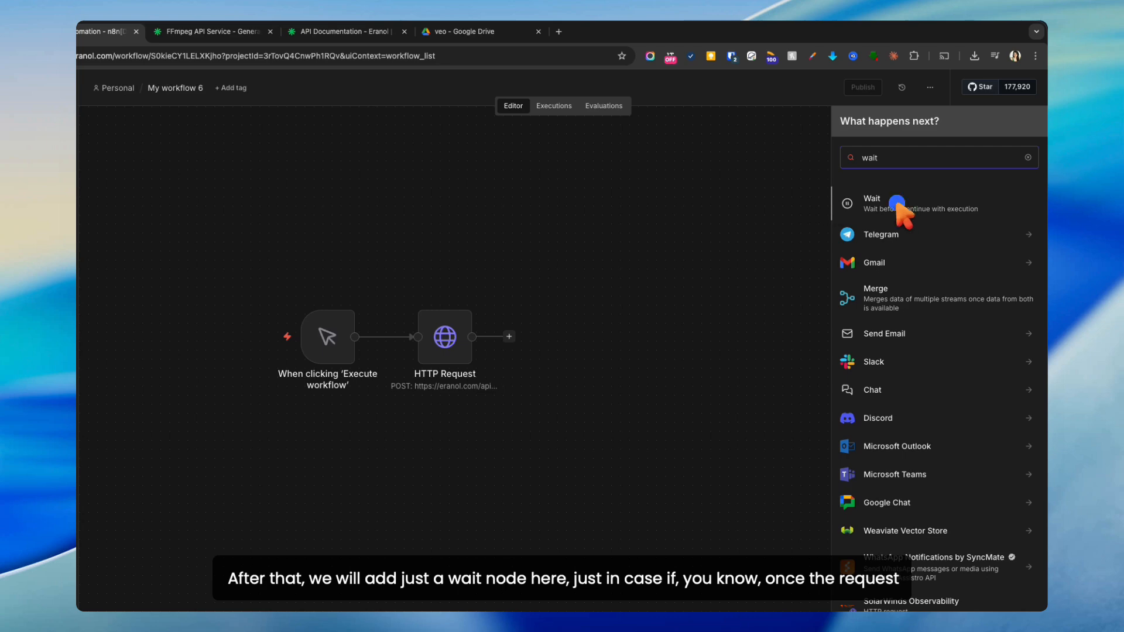
click(897, 202)
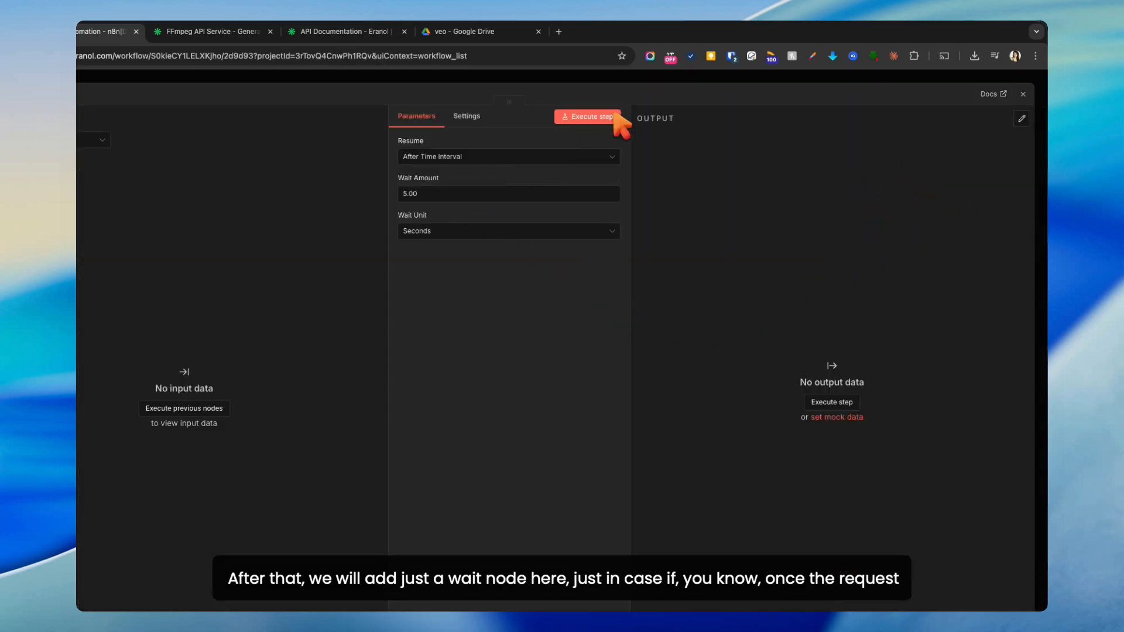
click(673, 77)
click(725, 354)
drag(628, 348, 645, 275)
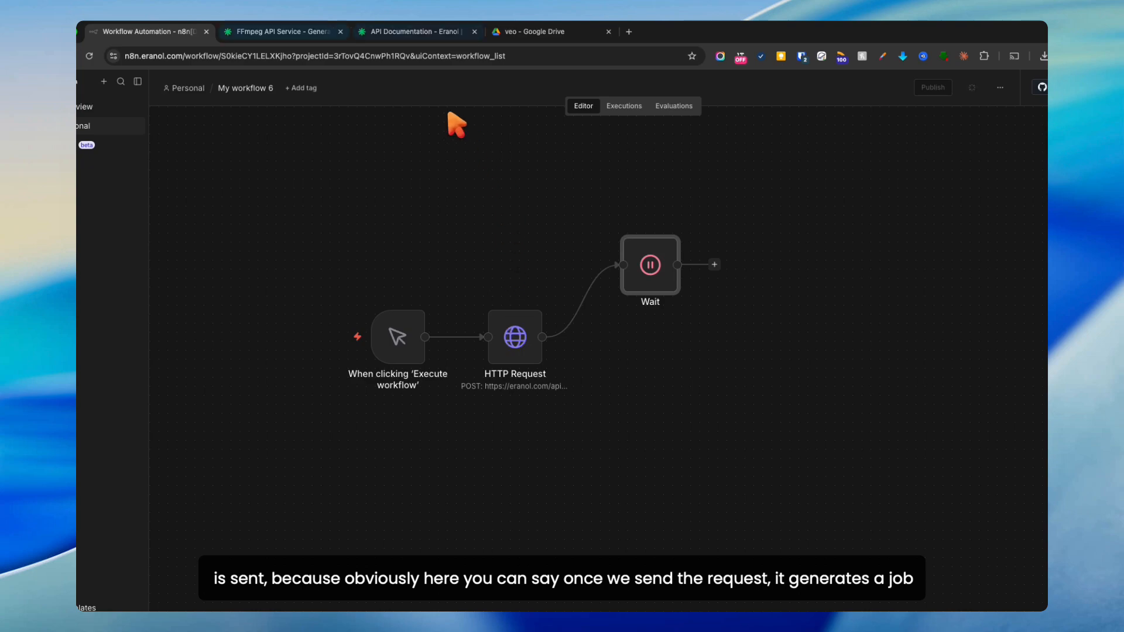
Examine the job_id and status fields in the Concat endpoint's example response in the Eranol API documentation.
click(416, 32)
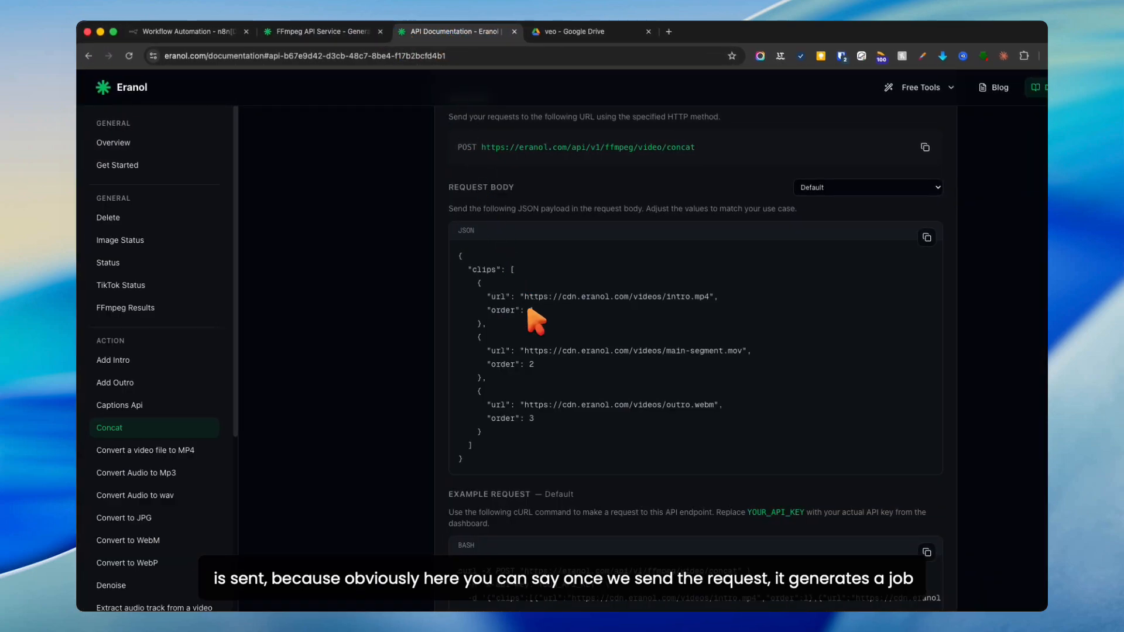
scroll(536, 321, down, 5)
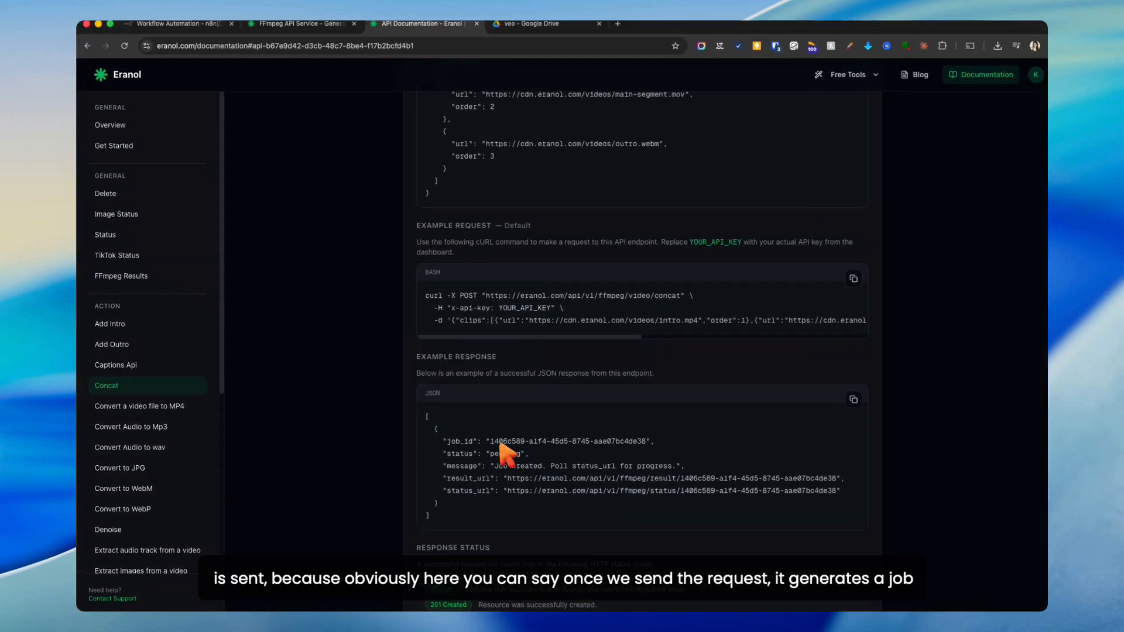
drag(480, 441, 644, 441)
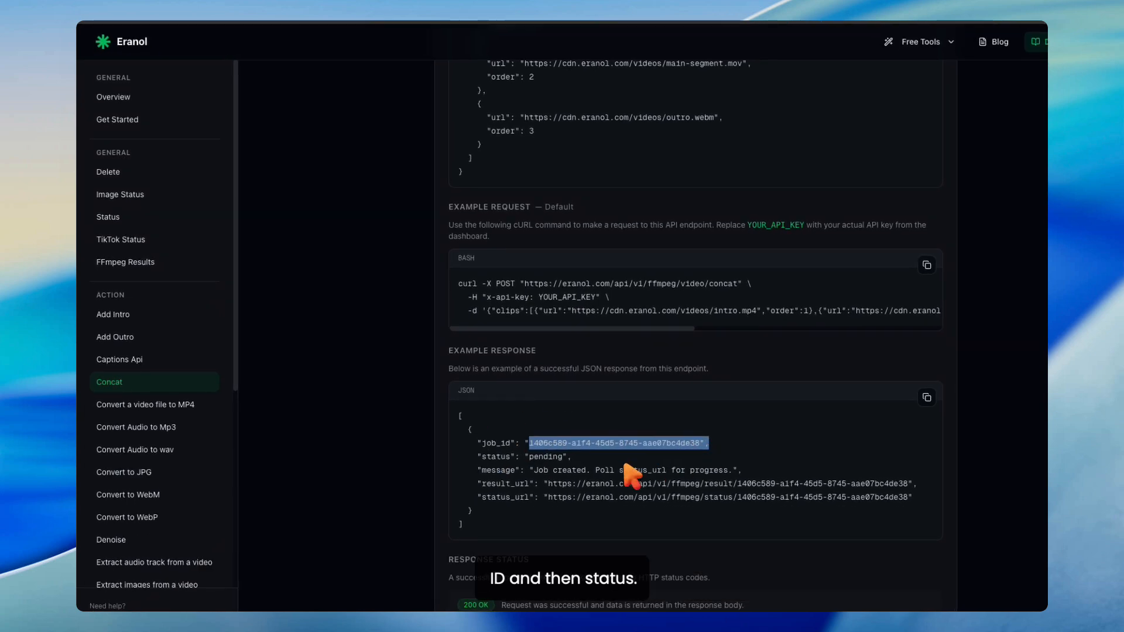
double_click(539, 457)
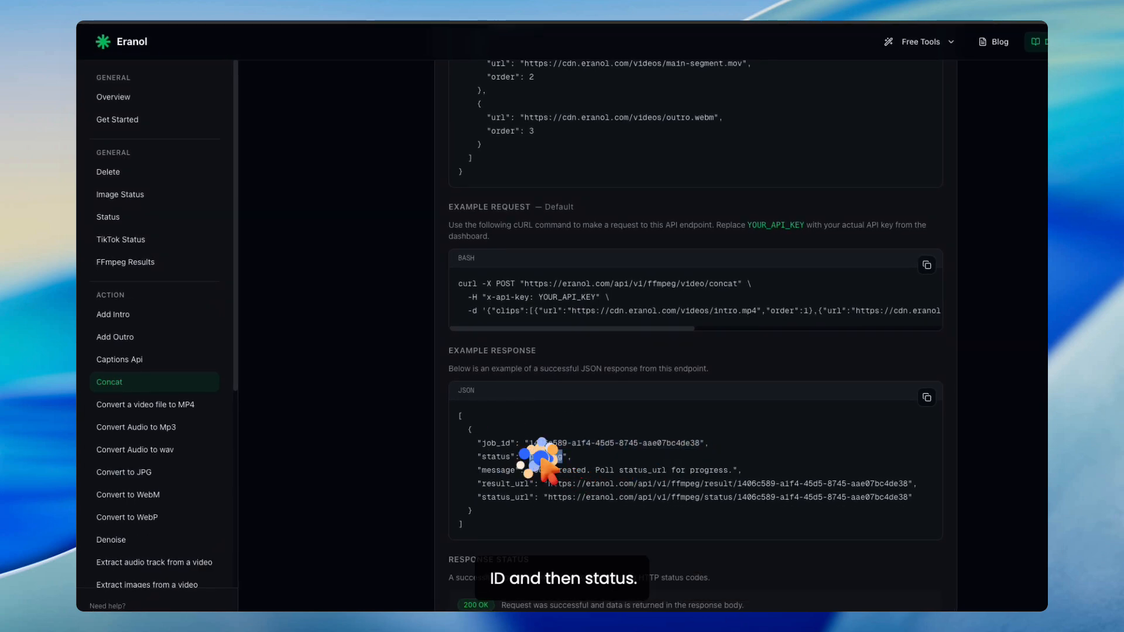
Back in n8n, duplicate the HTTP Request node and connect the copy after the Wait node.
click(211, 30)
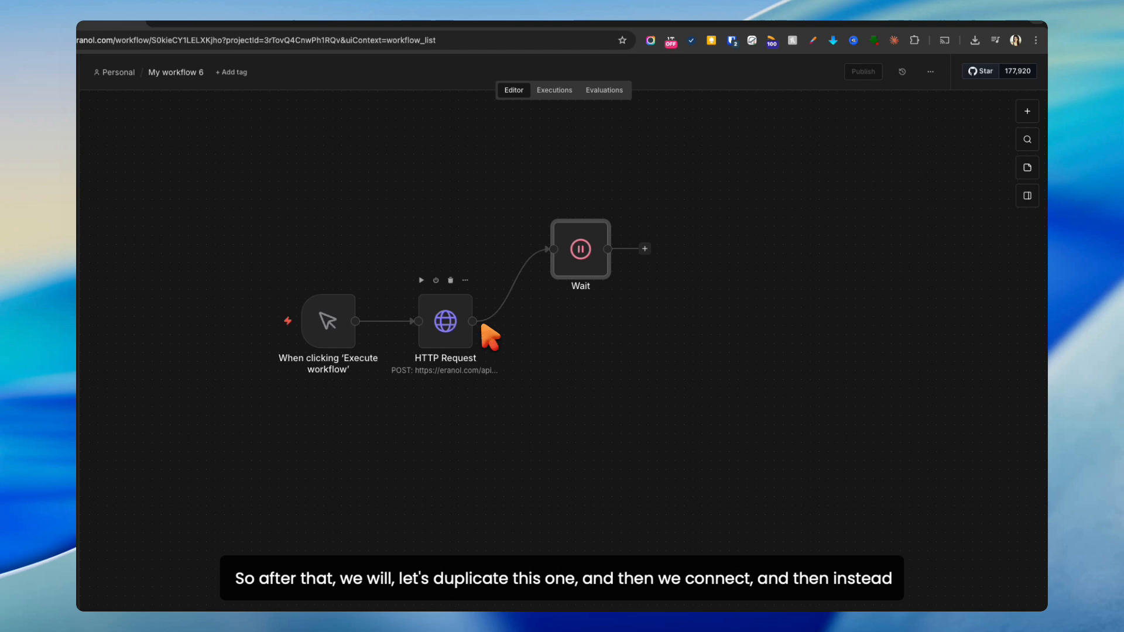
right_click(466, 334)
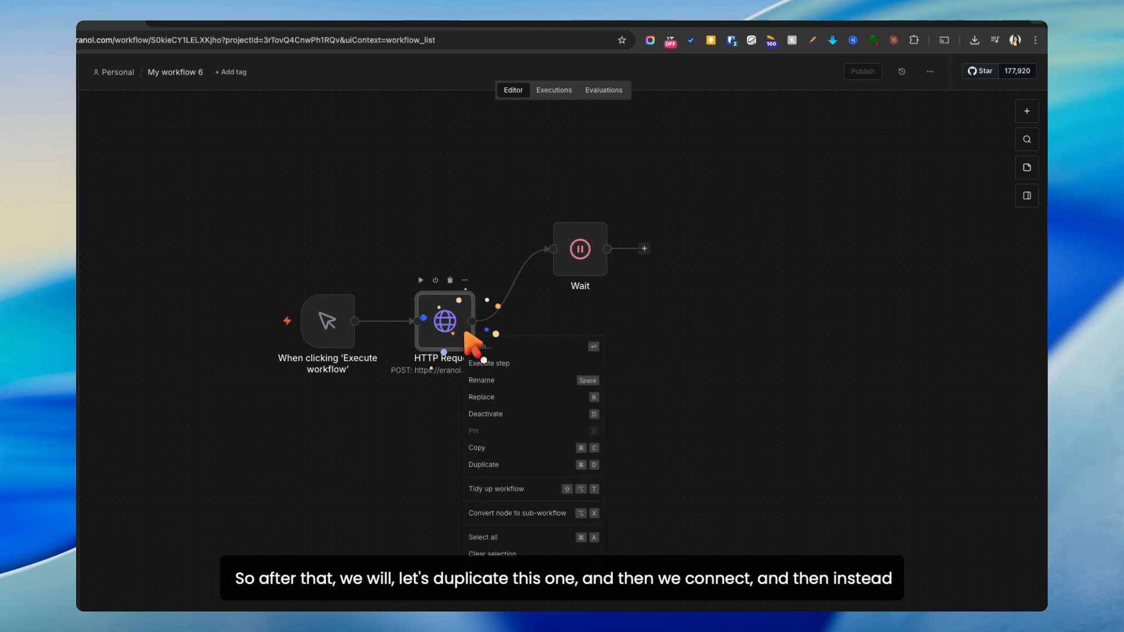
click(500, 464)
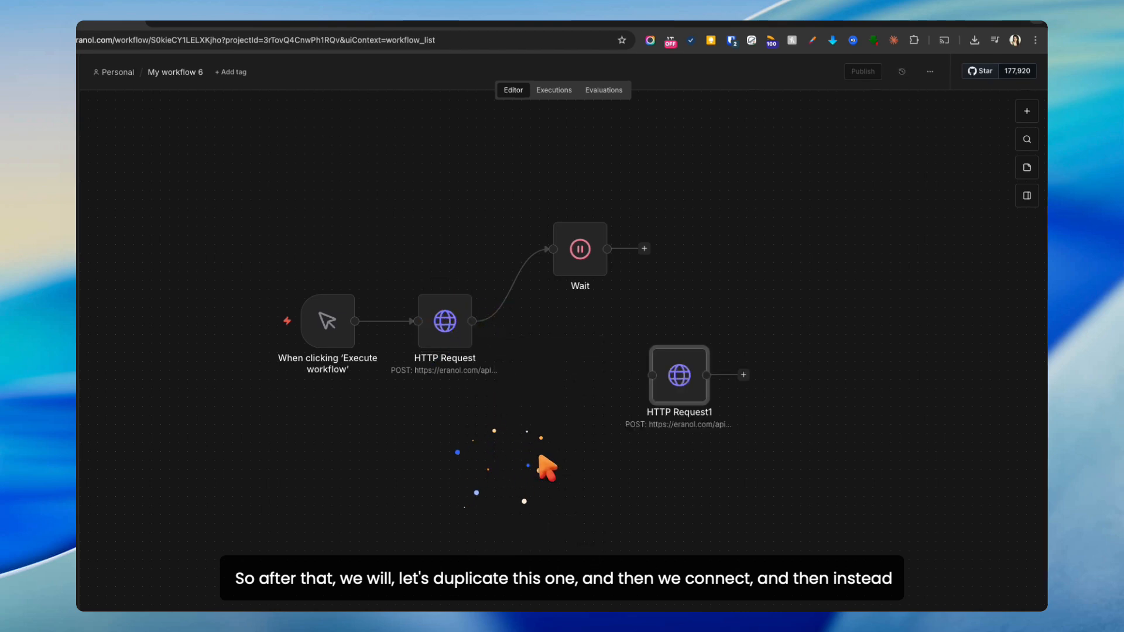
drag(638, 402, 710, 241)
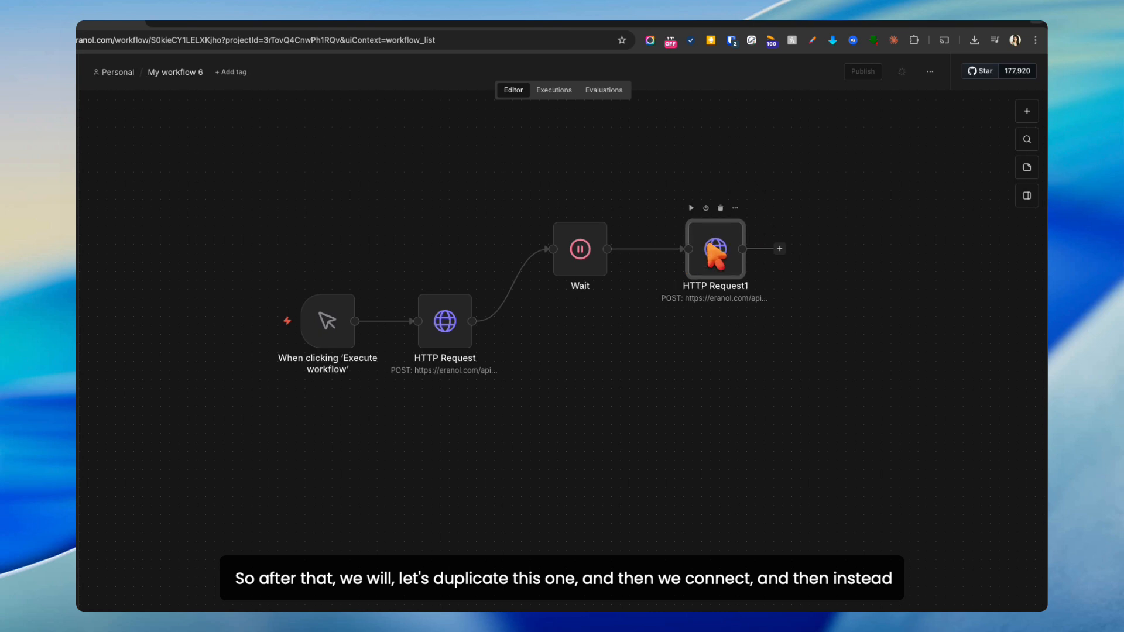
Set the duplicated HTTP Request node's method to GET and disable sending a body.
double_click(715, 255)
click(436, 161)
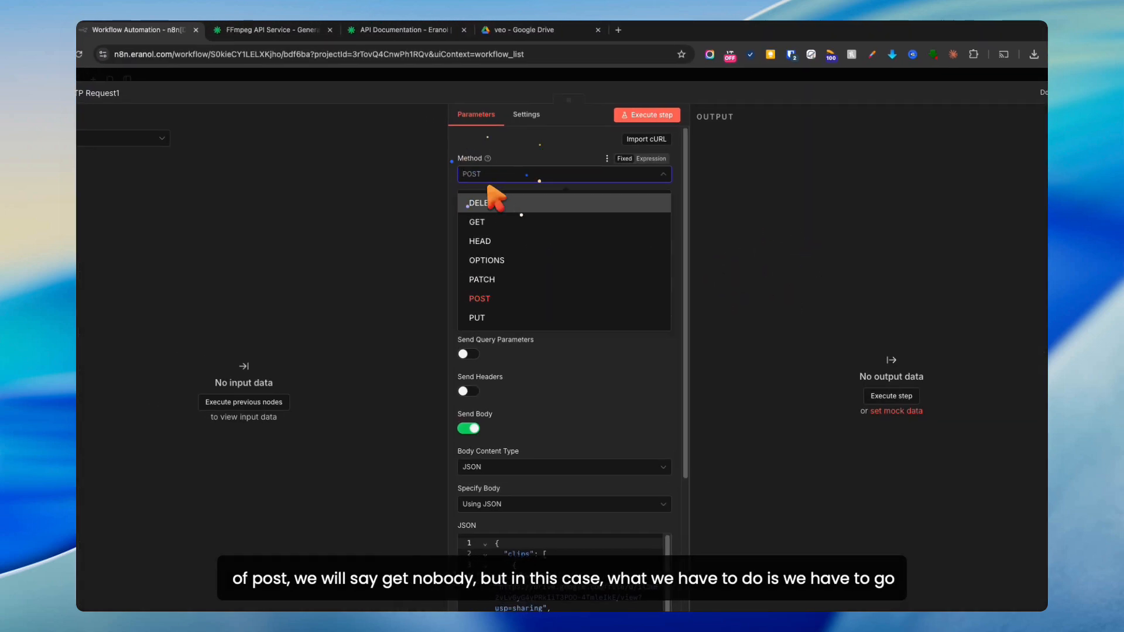
click(437, 207)
click(422, 416)
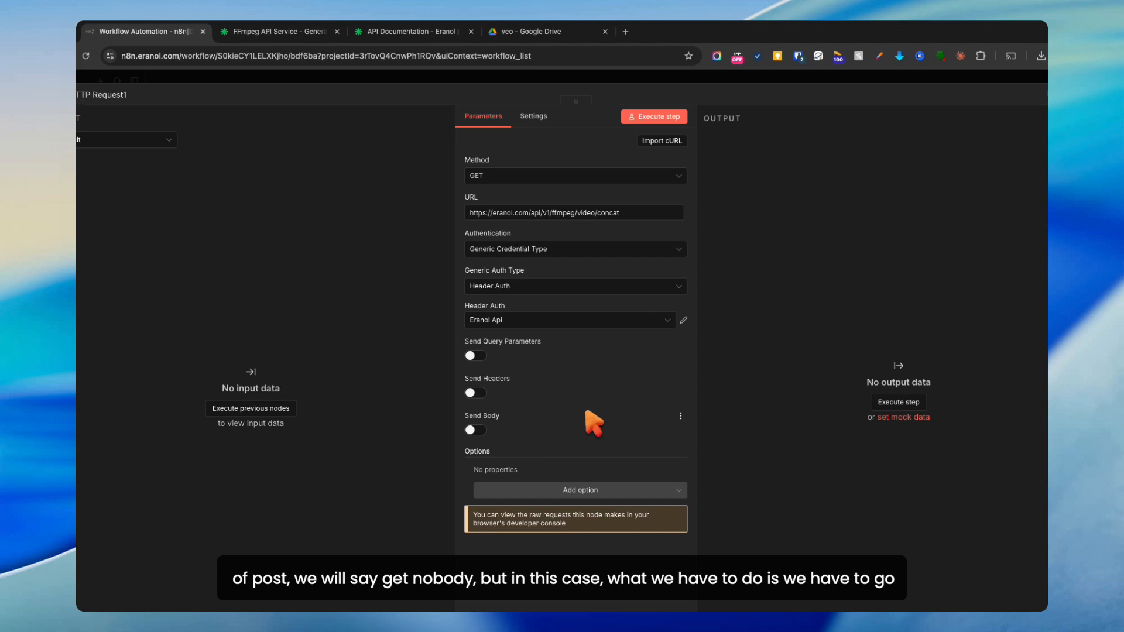
click(437, 33)
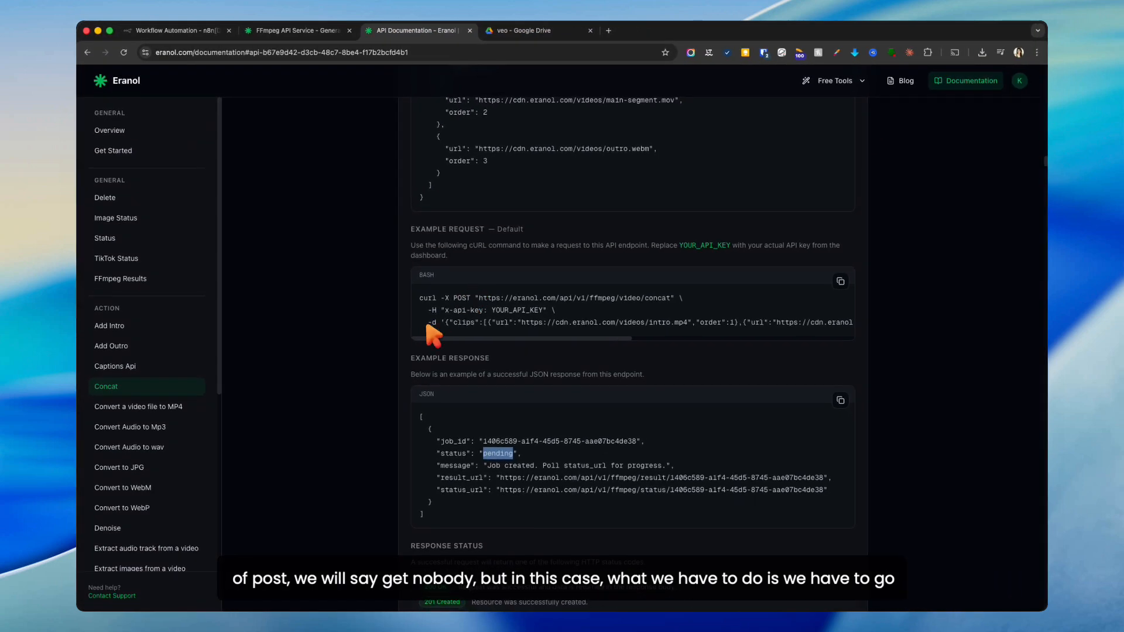
click(193, 238)
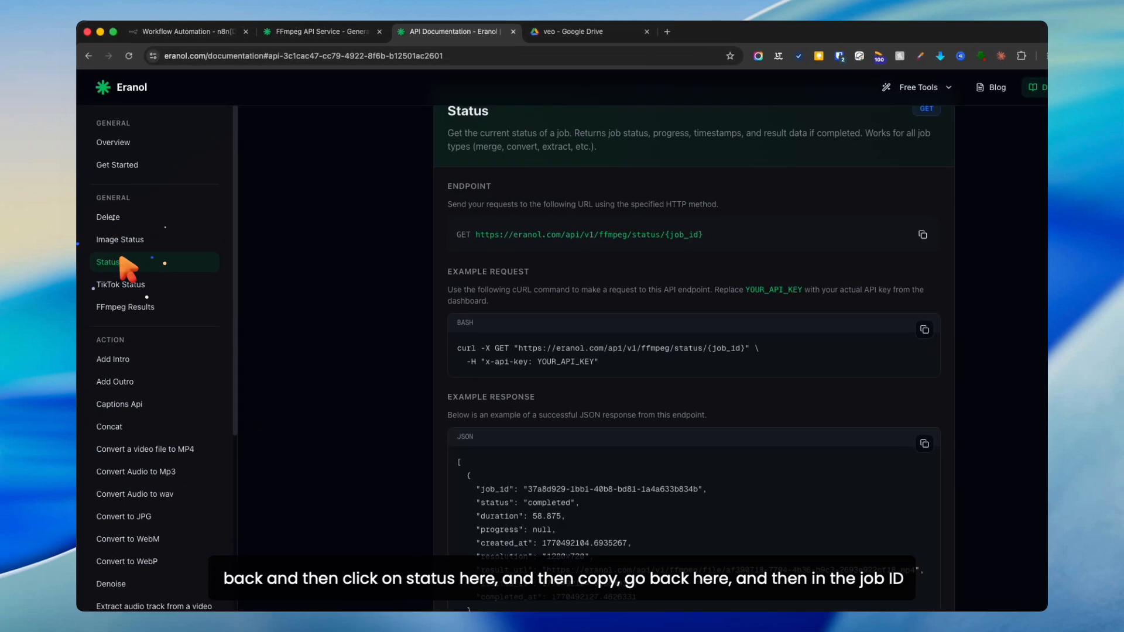
click(925, 234)
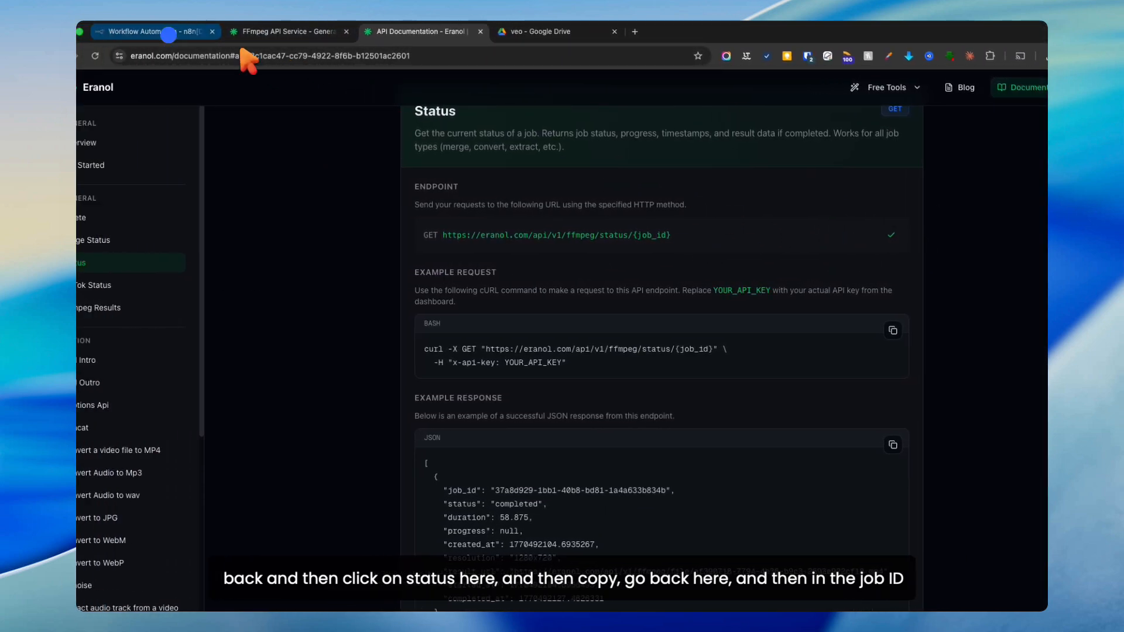
click(168, 34)
drag(665, 214, 498, 212)
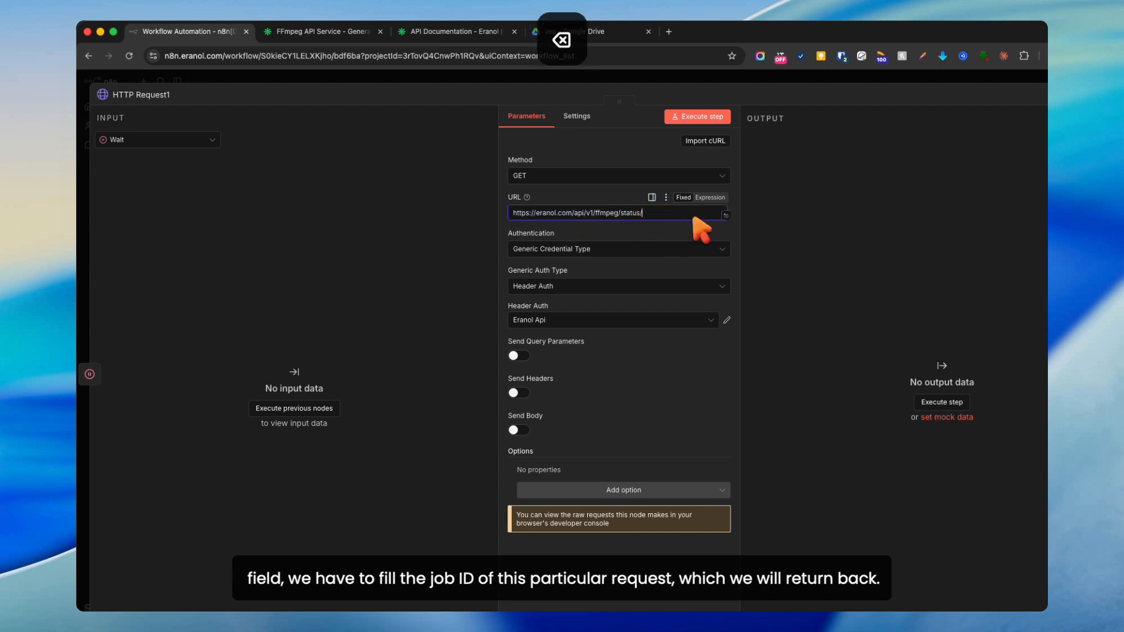
click(698, 76)
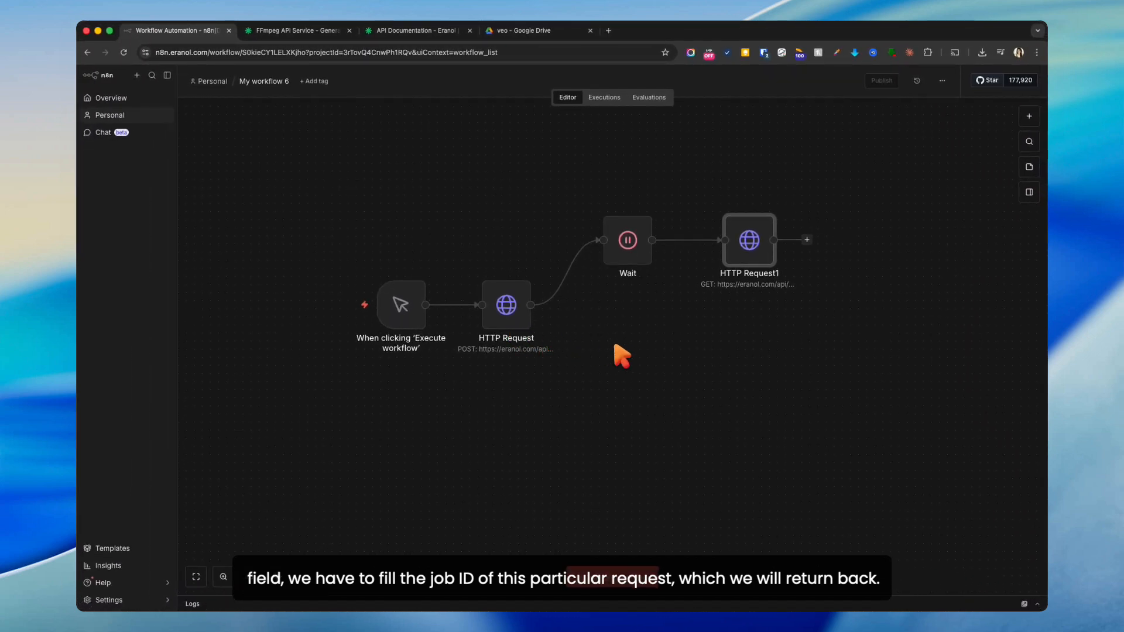
Add an If node after HTTP Request1.
click(806, 239)
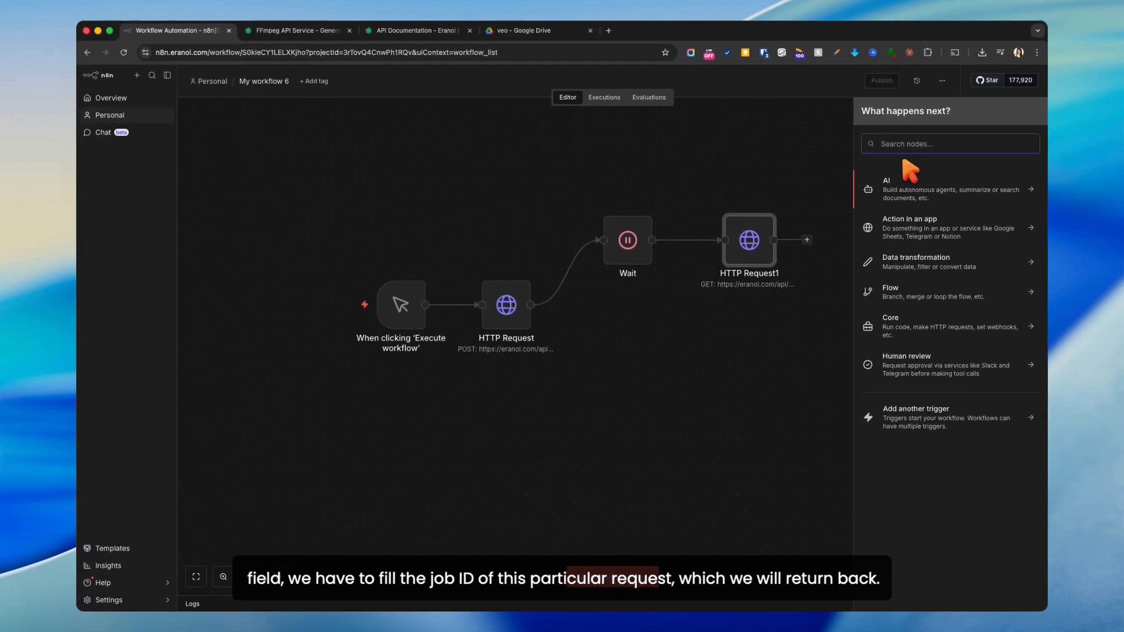
text(if)
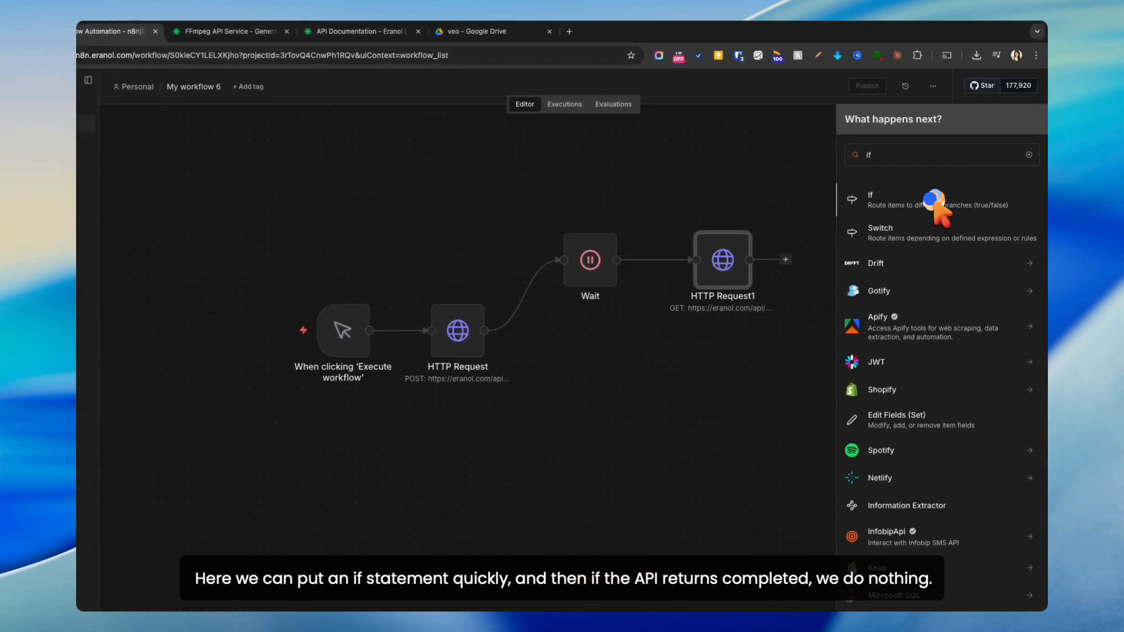
click(933, 190)
Copy the status value "completed" from the documentation's Status example response and enter it as the second value of the If condition.
click(480, 176)
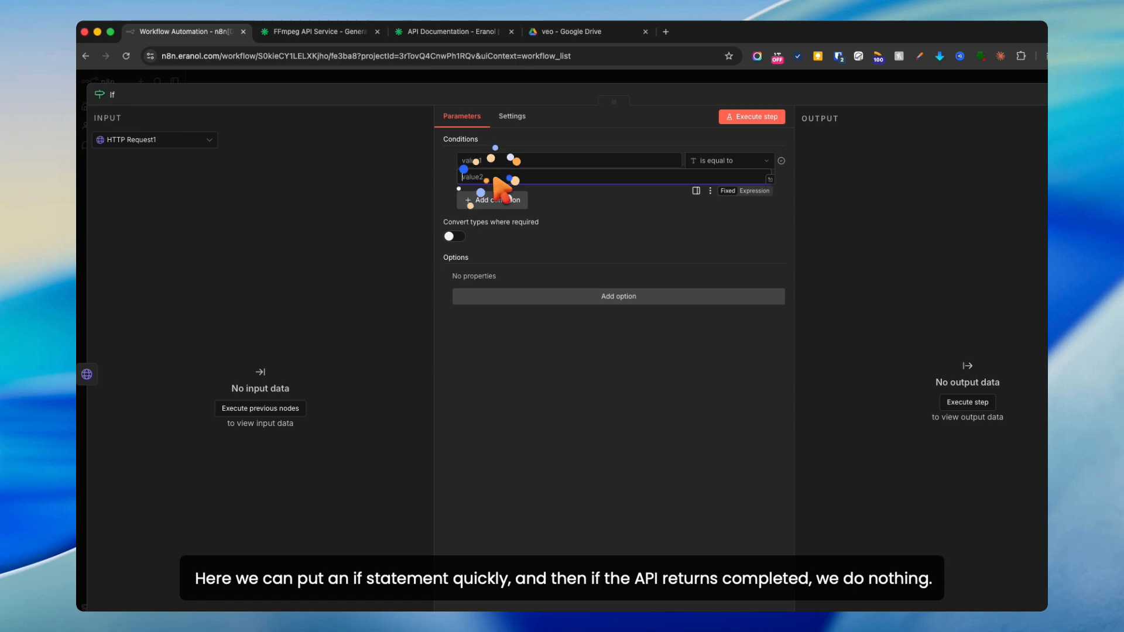
click(351, 32)
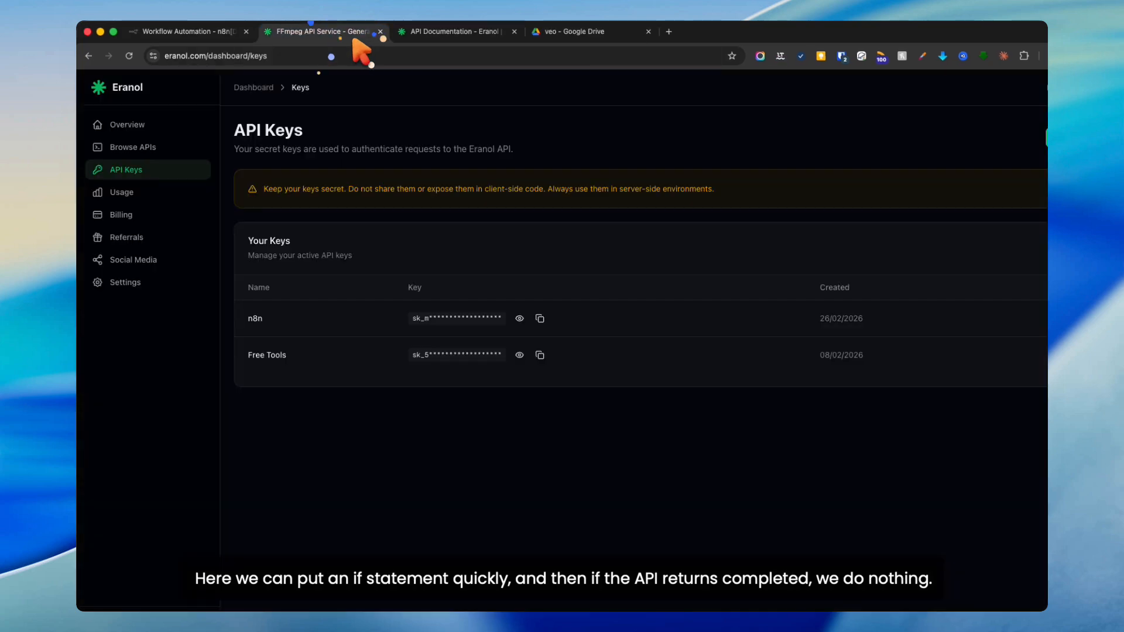
click(417, 32)
double_click(549, 467)
key(super+c)
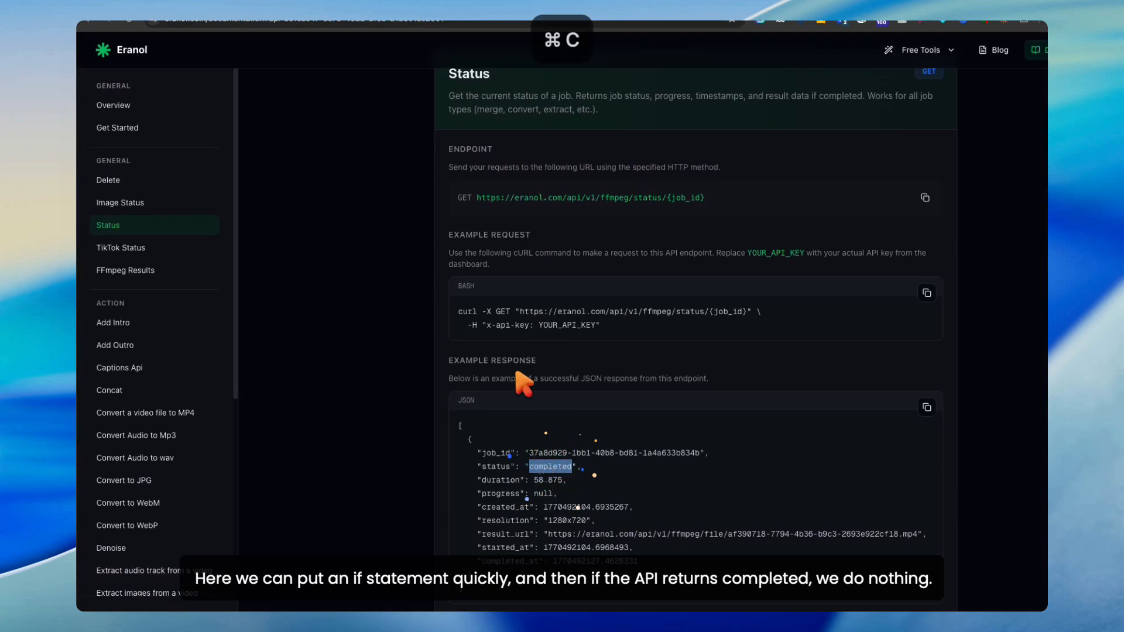
click(193, 31)
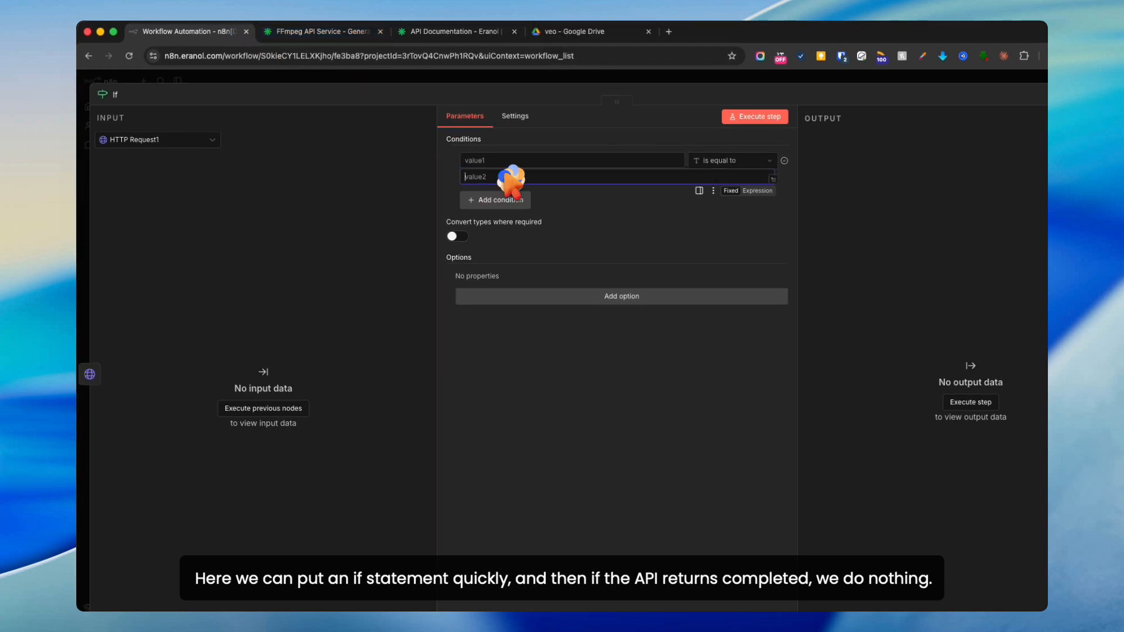
key(super+v)
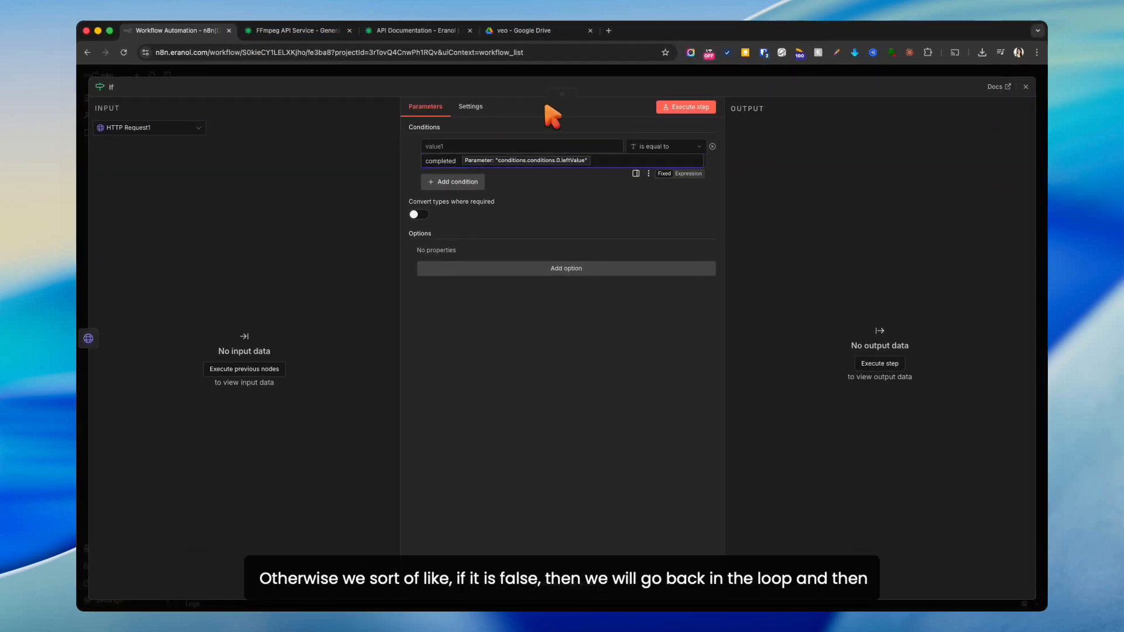
Connect the If node's false output back to the Wait node and run the workflow.
click(607, 70)
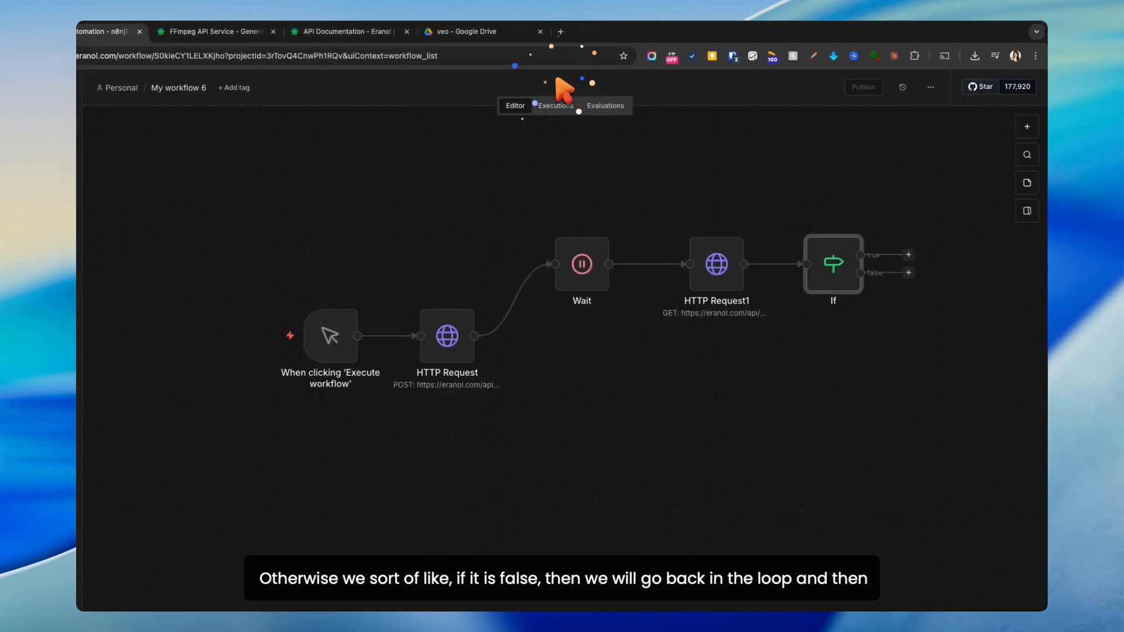
drag(894, 265, 571, 275)
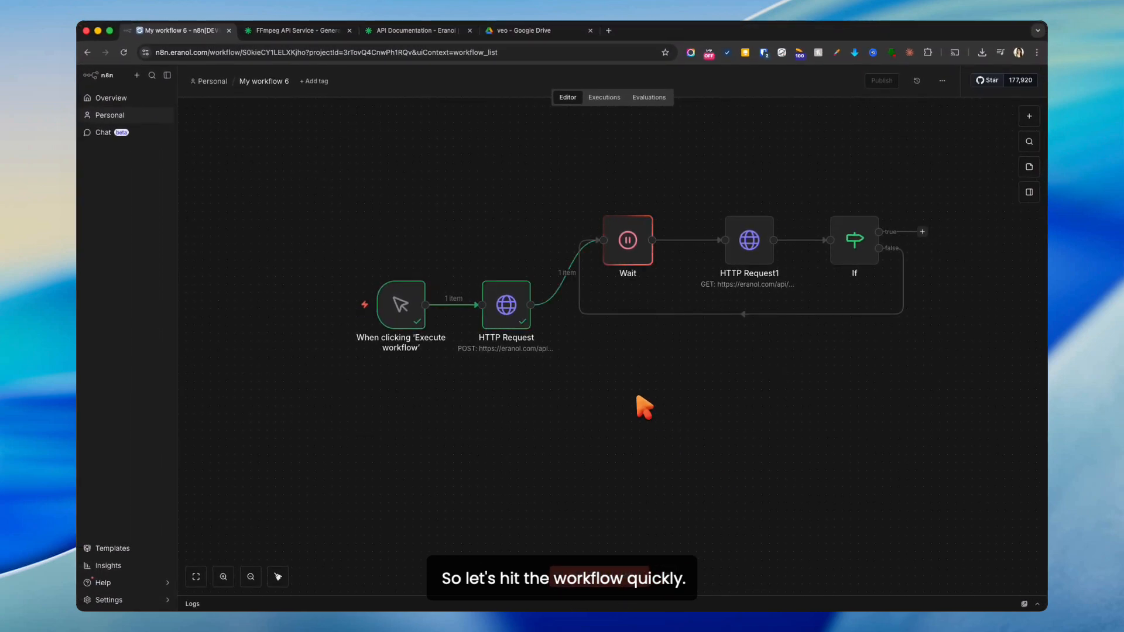
Append {{ $json.job_id }} from the Wait output to the status URL in HTTP Request1 and execute that step.
double_click(754, 246)
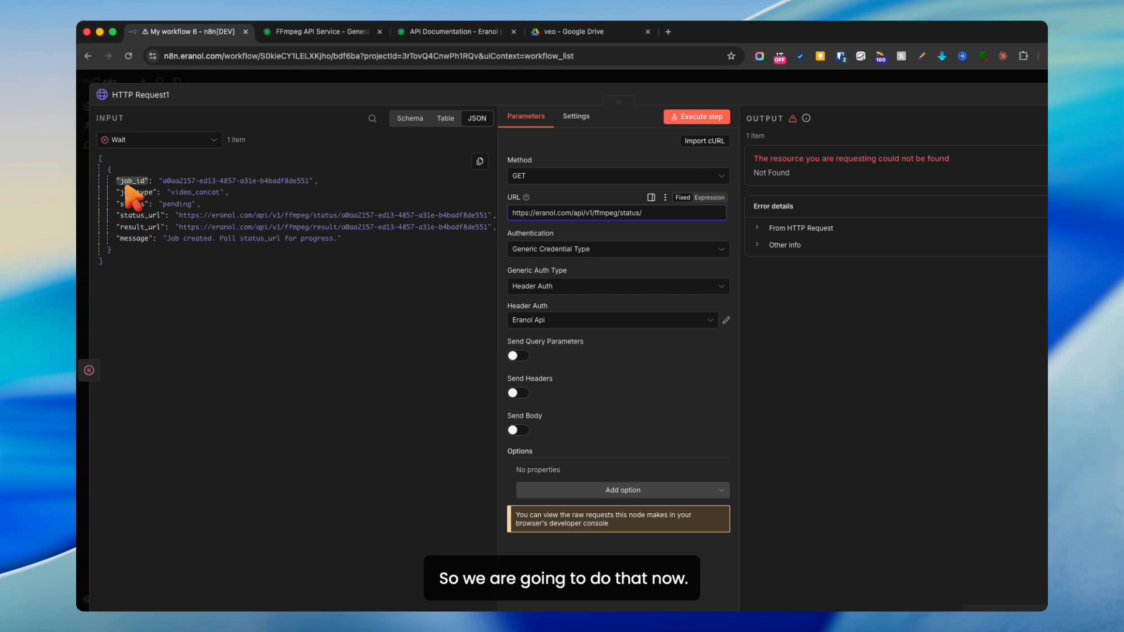
drag(134, 187, 658, 231)
drag(552, 221, 553, 223)
click(589, 214)
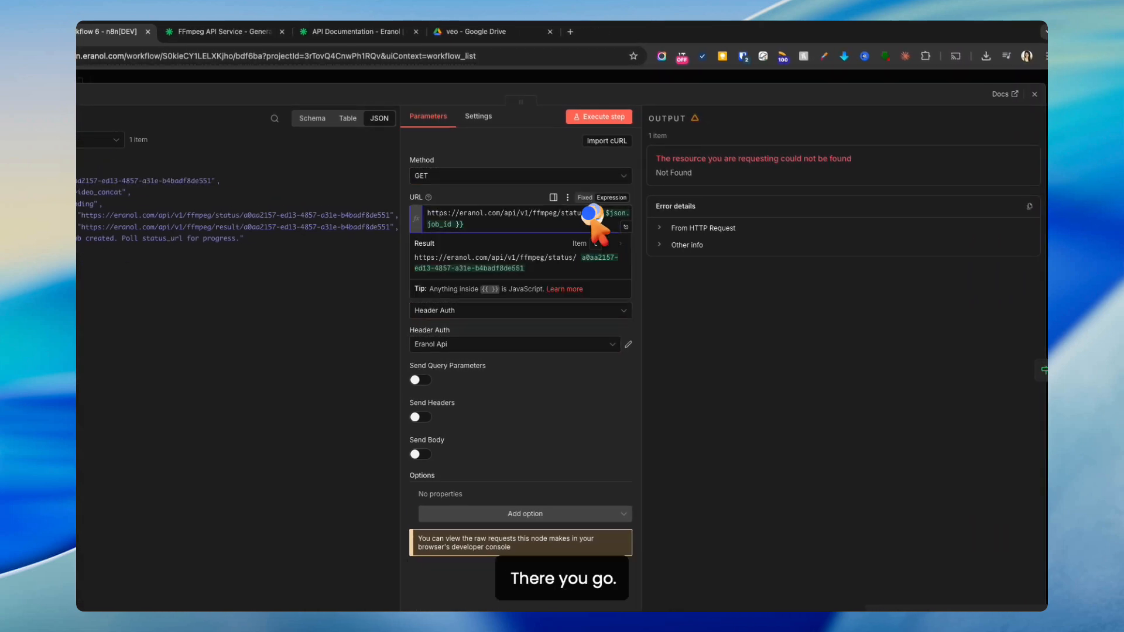
click(599, 117)
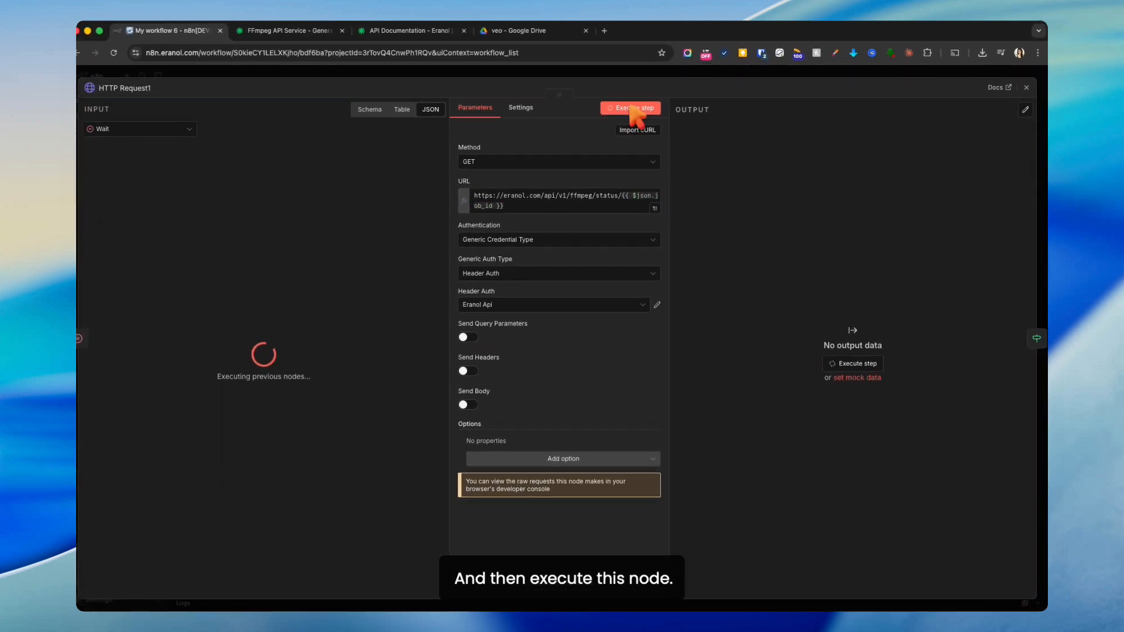
click(765, 72)
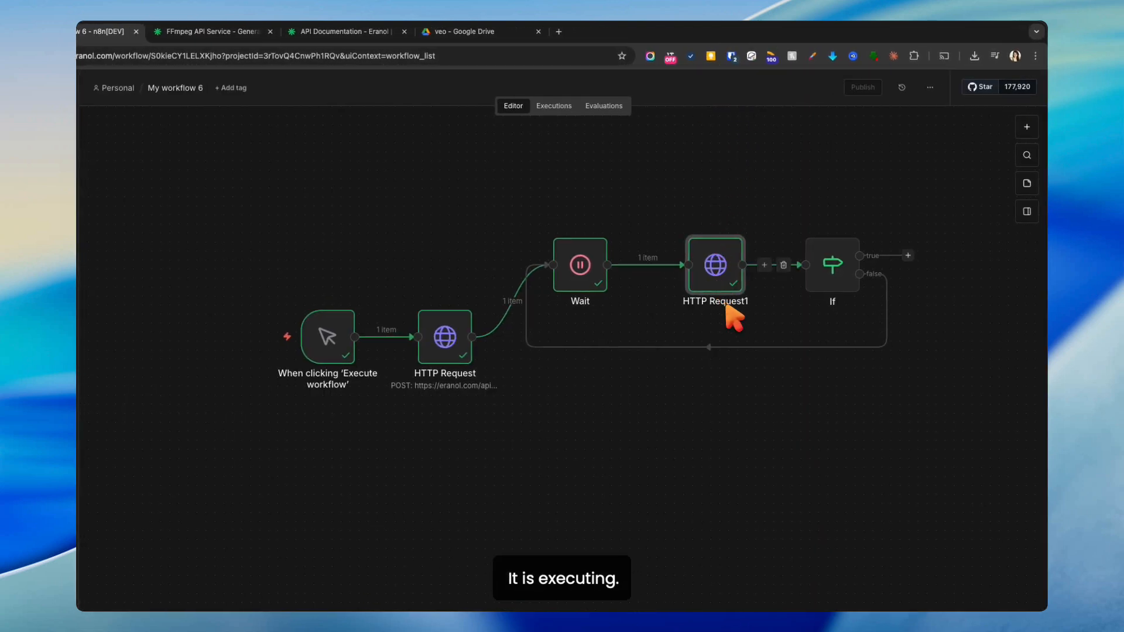
Set the If condition's first value to {{ $json.status }} from HTTP Request1's output and execute the If node.
double_click(827, 281)
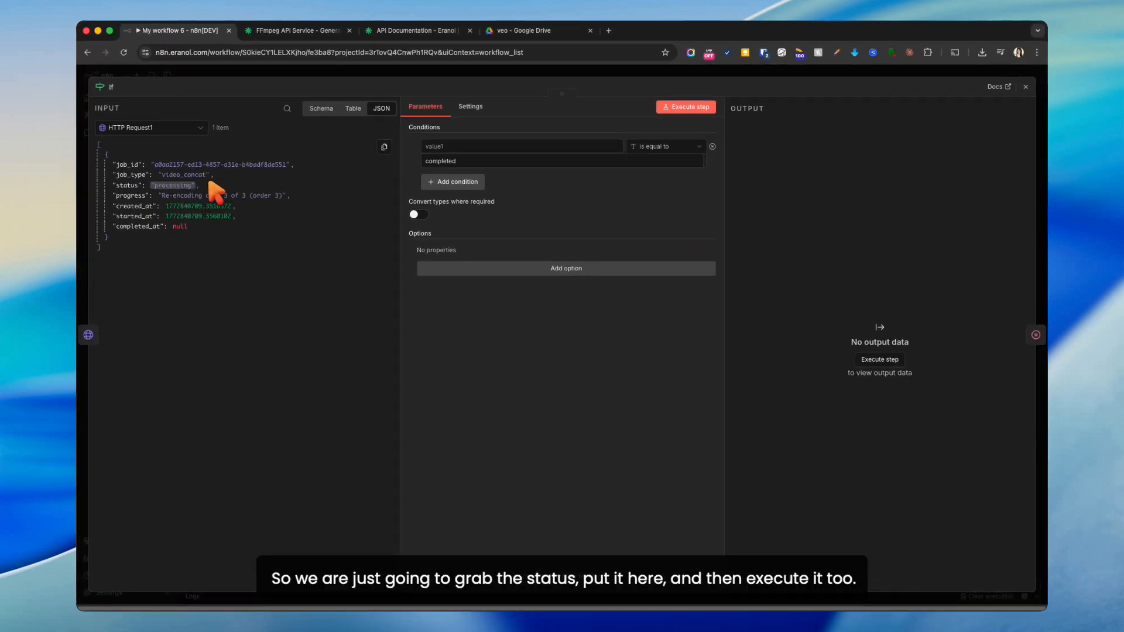
drag(129, 185, 455, 152)
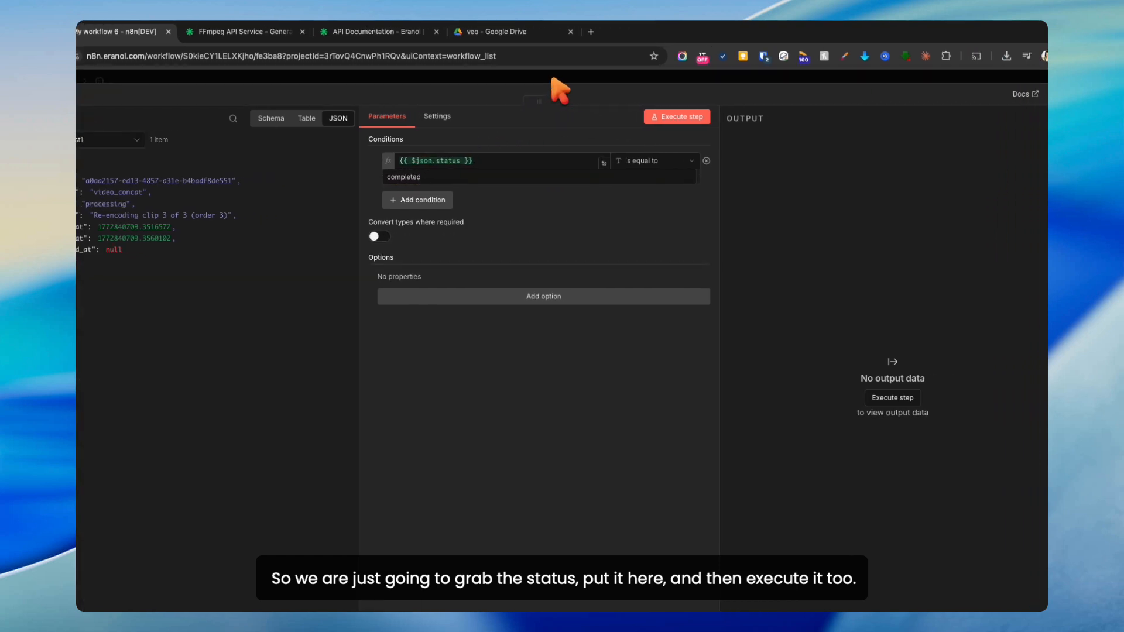
click(639, 76)
click(808, 224)
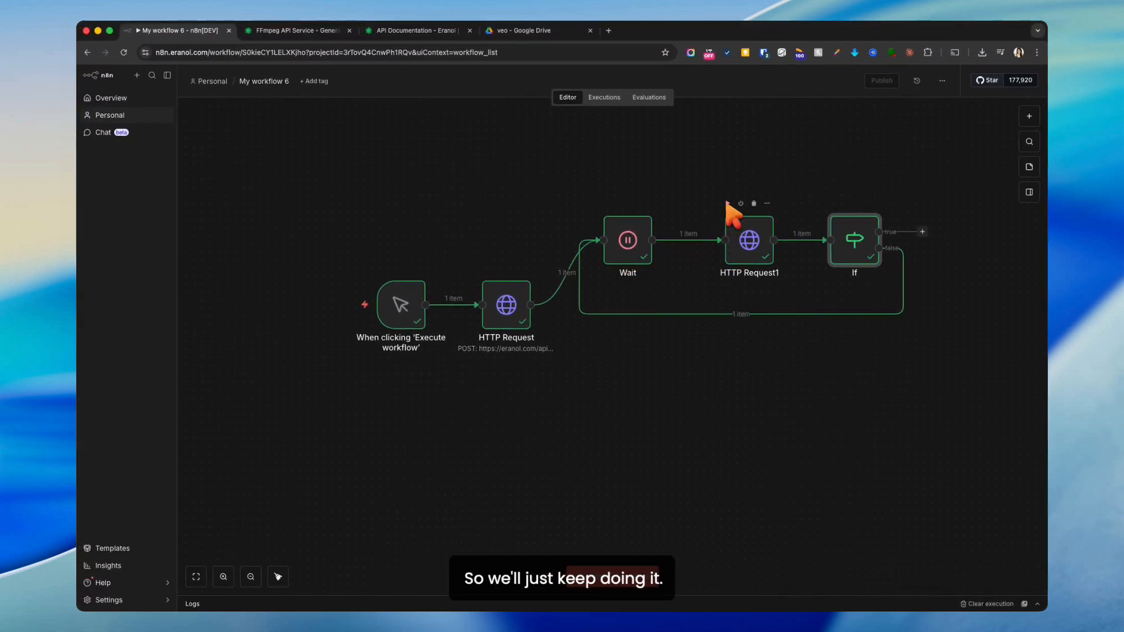
Execute HTTP Request1 and the If node again, and open the If node to inspect its output.
click(728, 203)
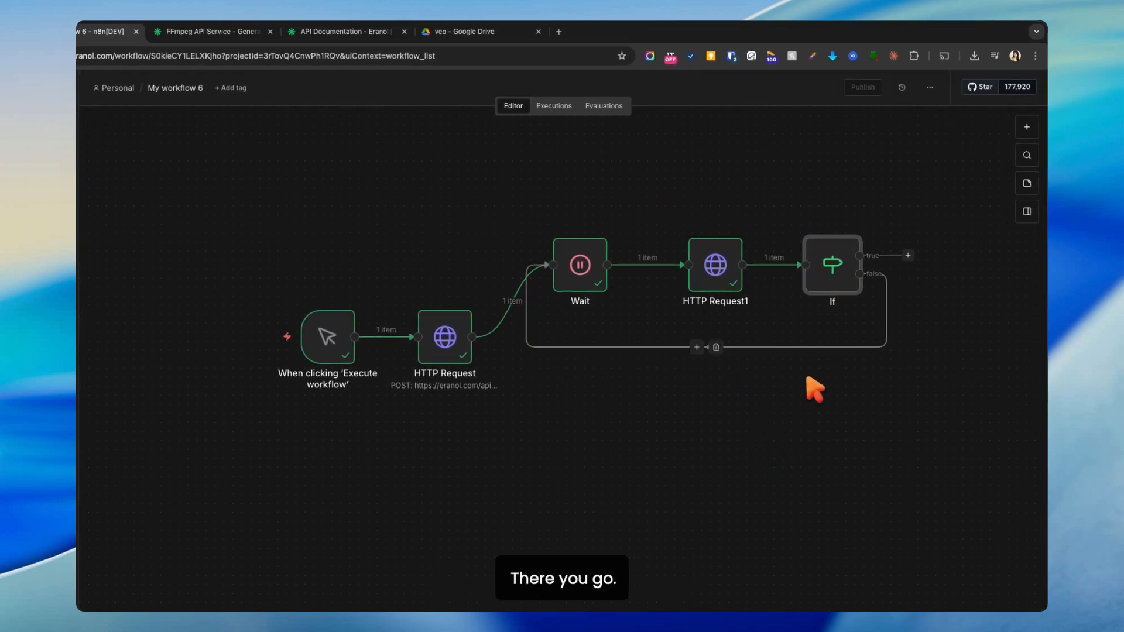
click(807, 223)
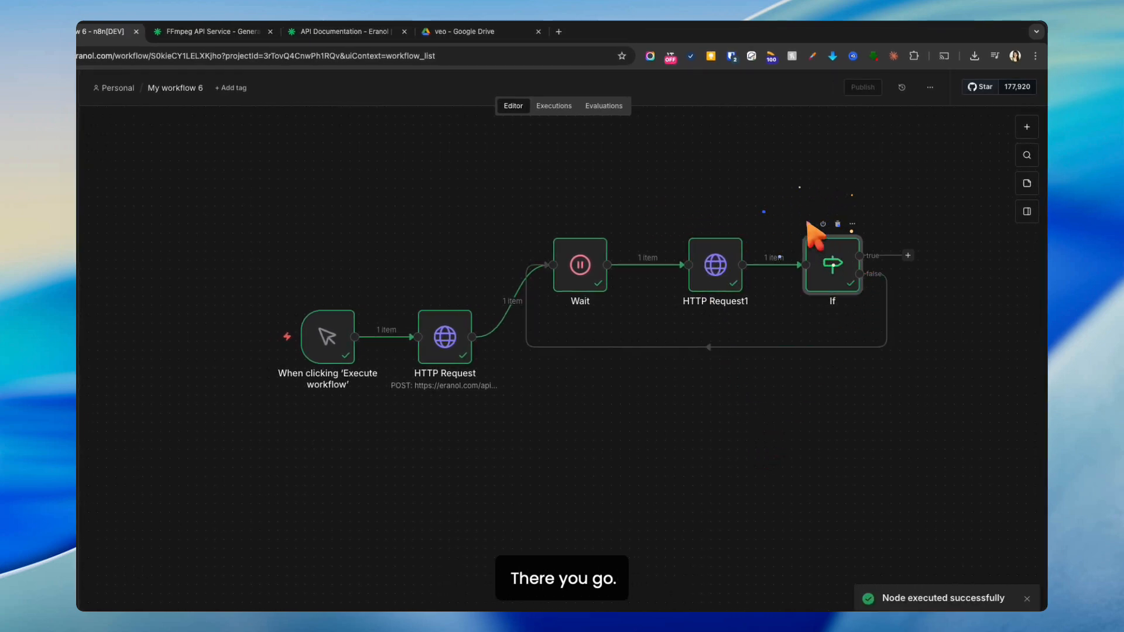
double_click(830, 271)
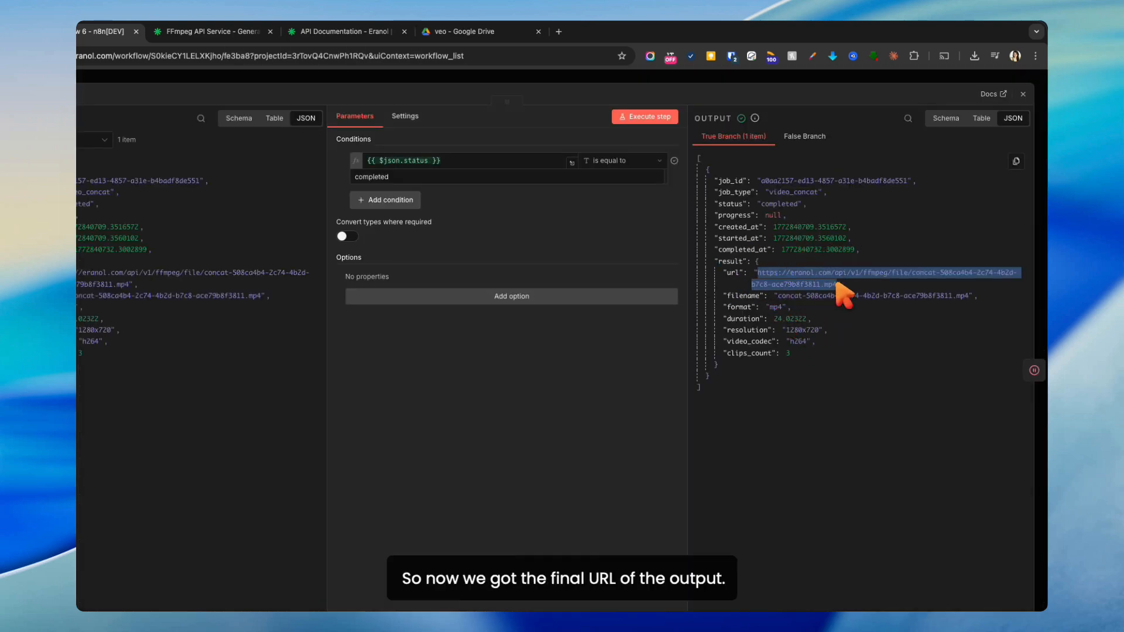
Copy the merged video's result URL from the If output and open it in a new browser tab.
key(super+c)
click(489, 34)
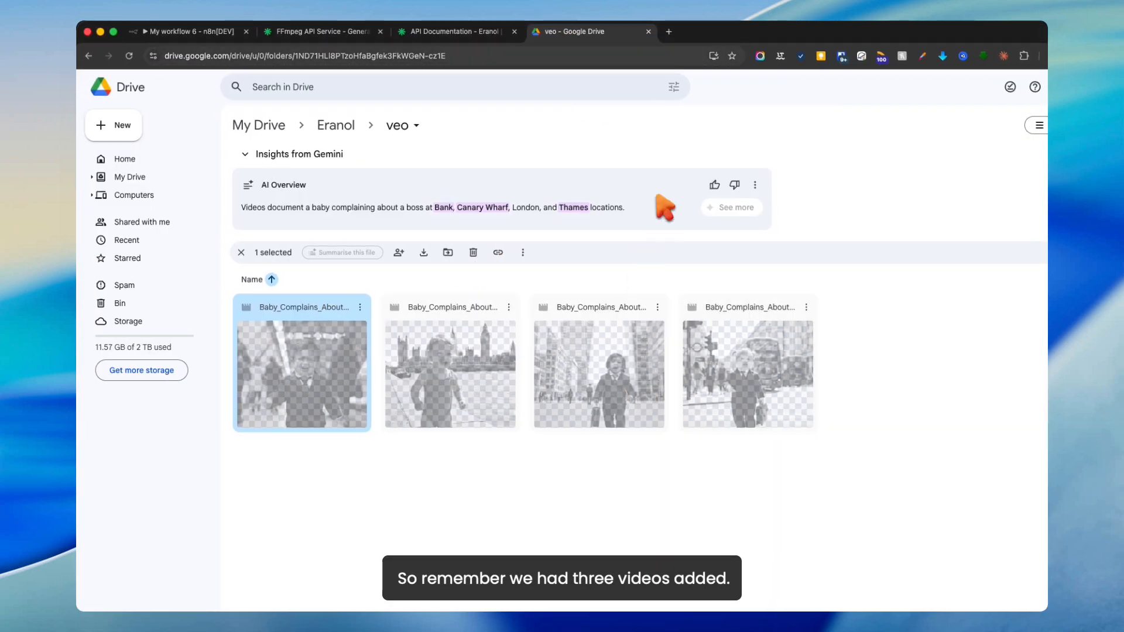
click(668, 31)
key(super+v)
key(Return)
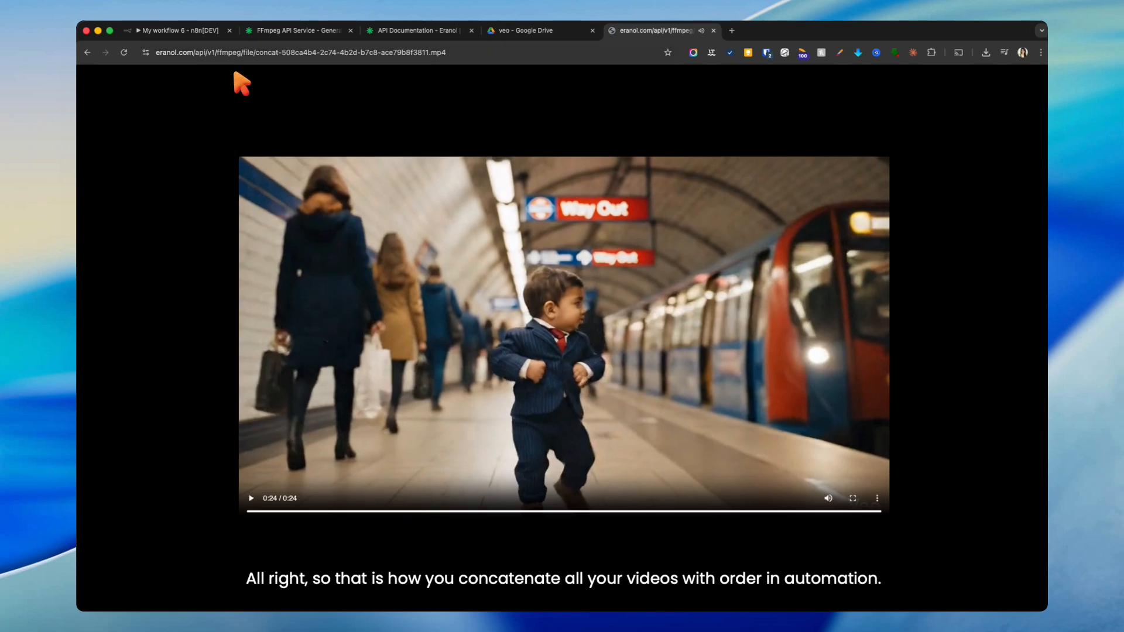
Return to the n8n workflow and close the If node's details.
click(211, 30)
click(894, 76)
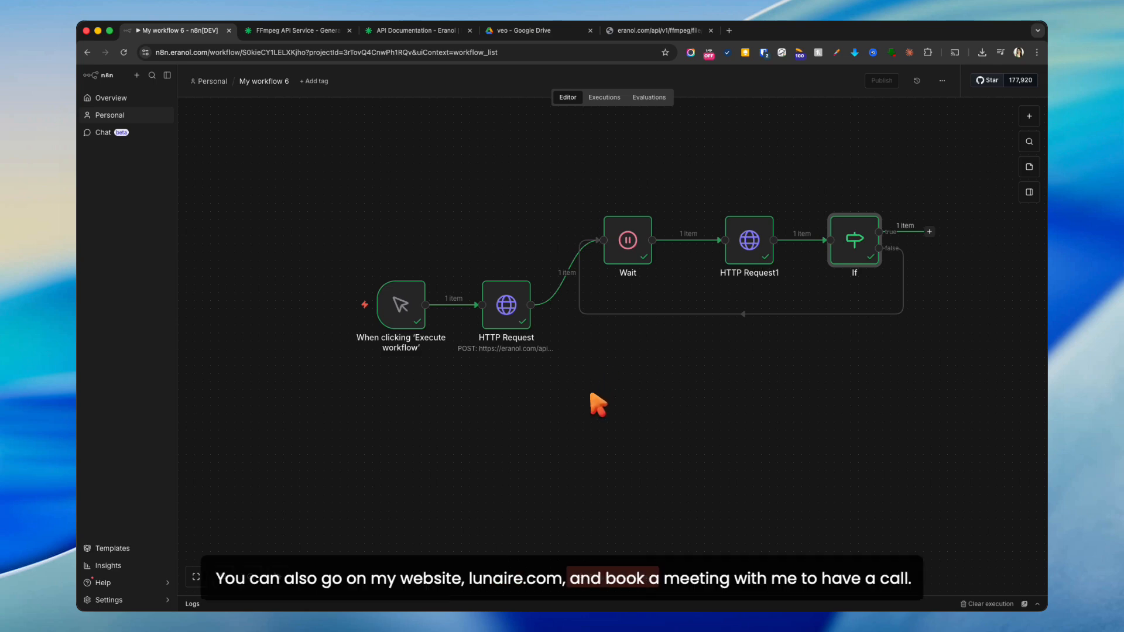
Open the website lonare.com in a new browser tab.
click(729, 30)
text(lonare.com)
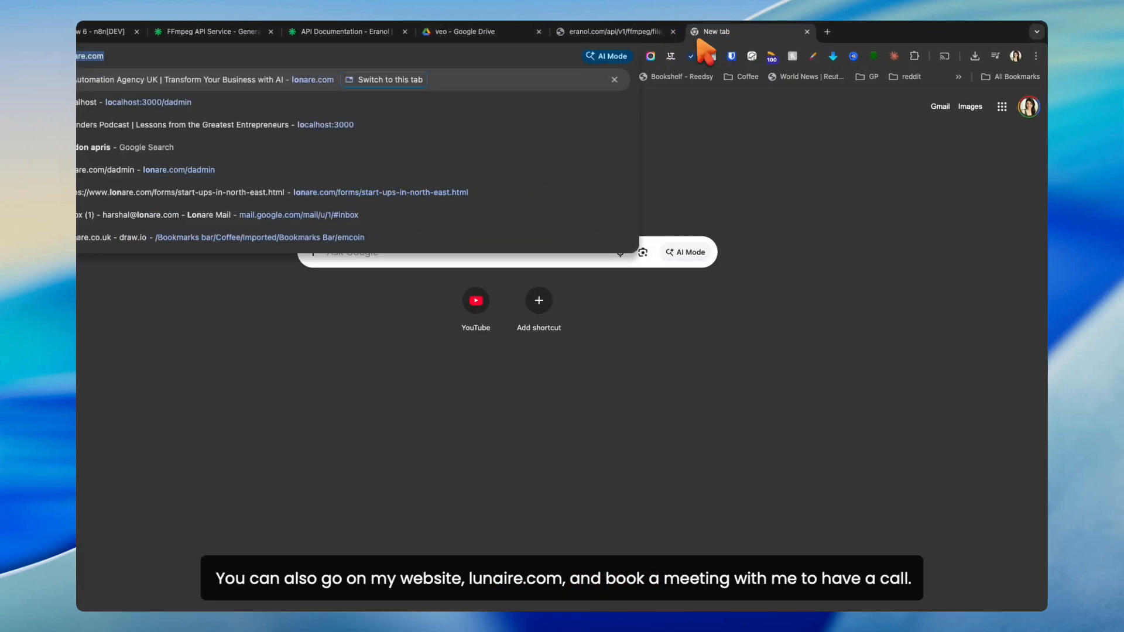
key(Return)
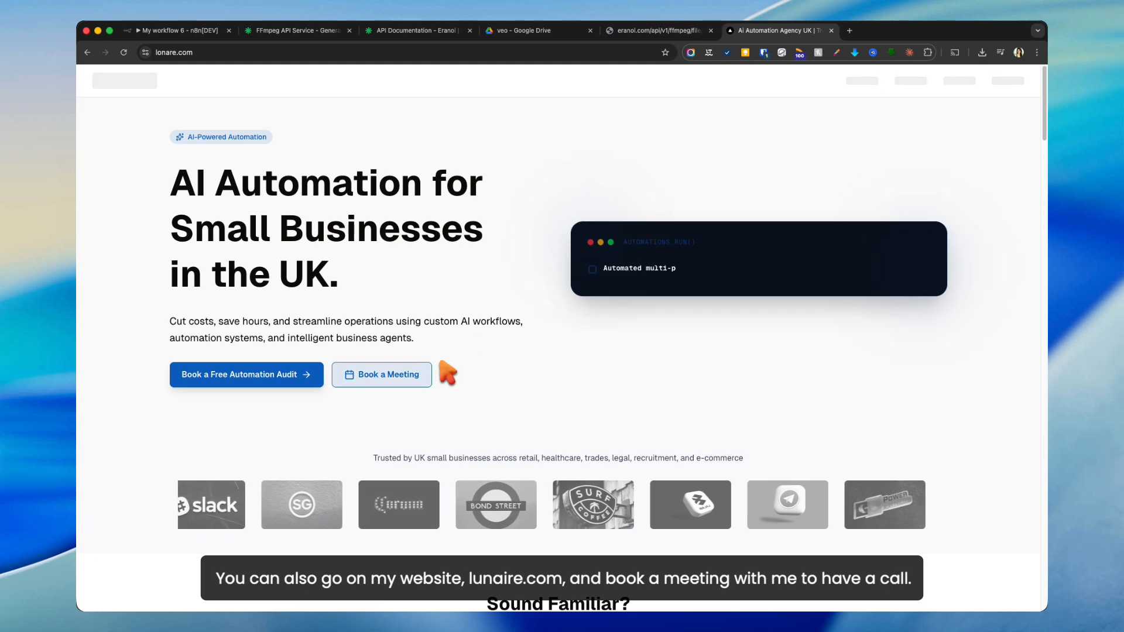